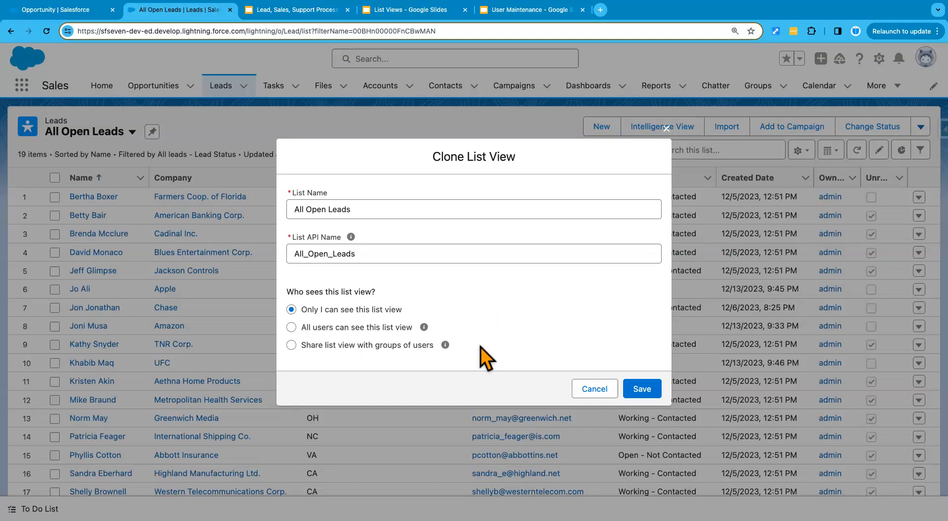
# Step: Save the private clone of the All Open Leads list view and rename it Leads with Web Source
pyautogui.click(641, 389)
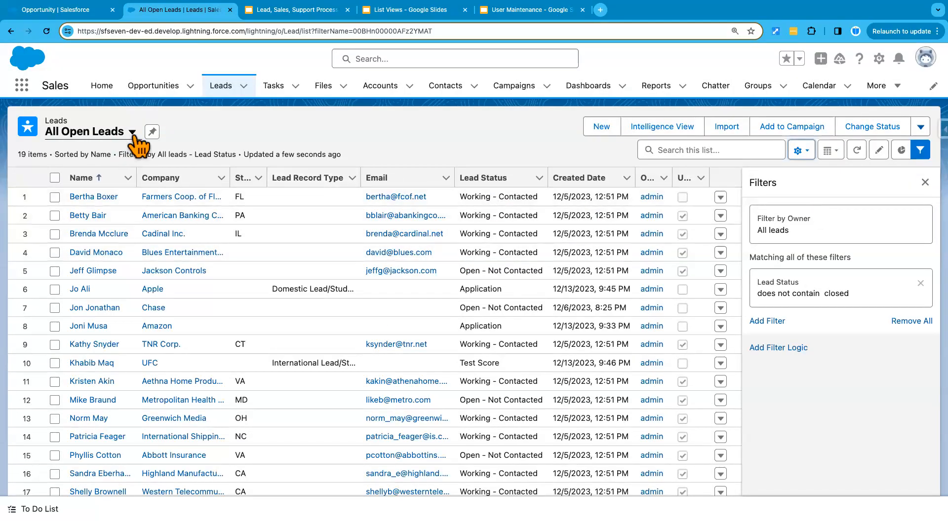
pyautogui.click(800, 151)
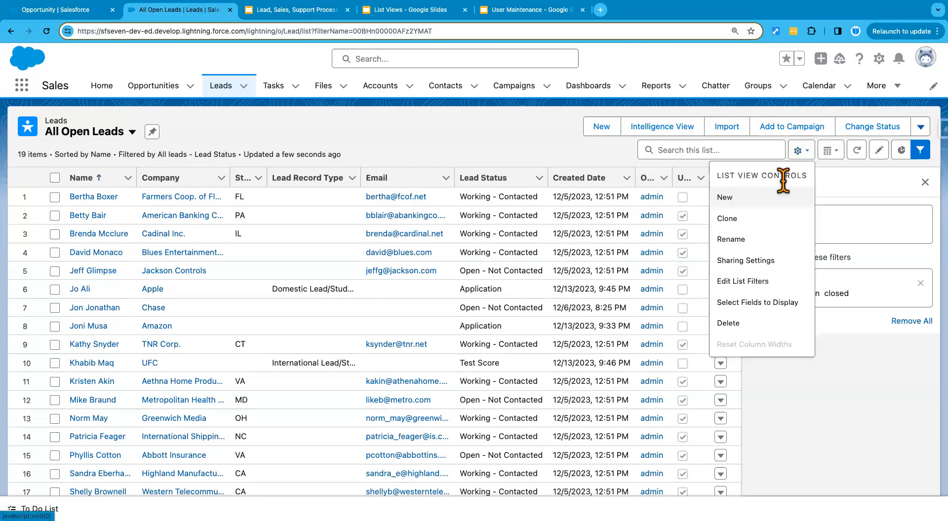
pyautogui.click(748, 238)
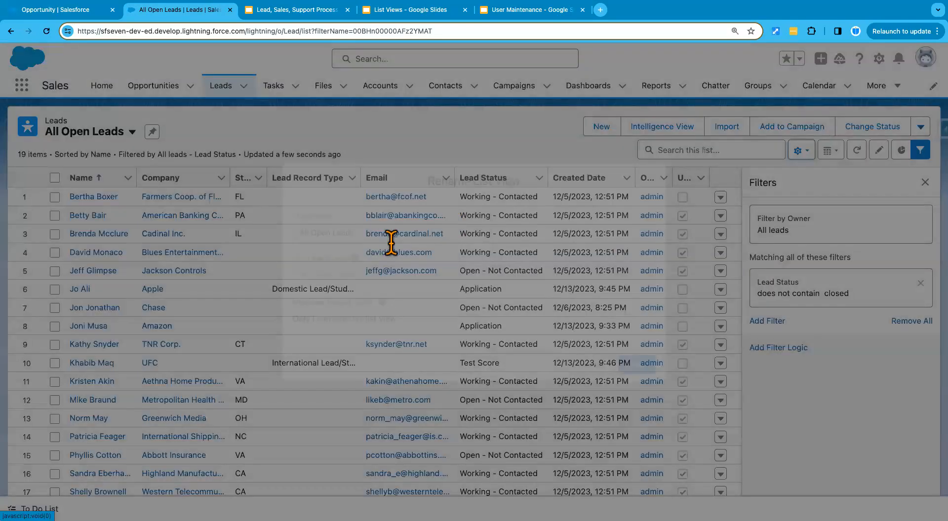
pyautogui.moveTo(367, 230); pyautogui.dragTo(283, 235)
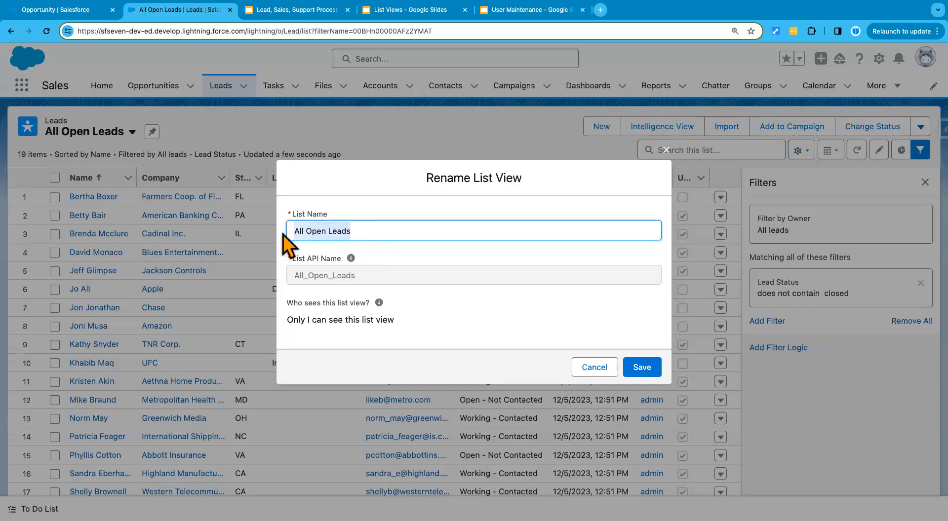
pyautogui.write('Leads with Web S')
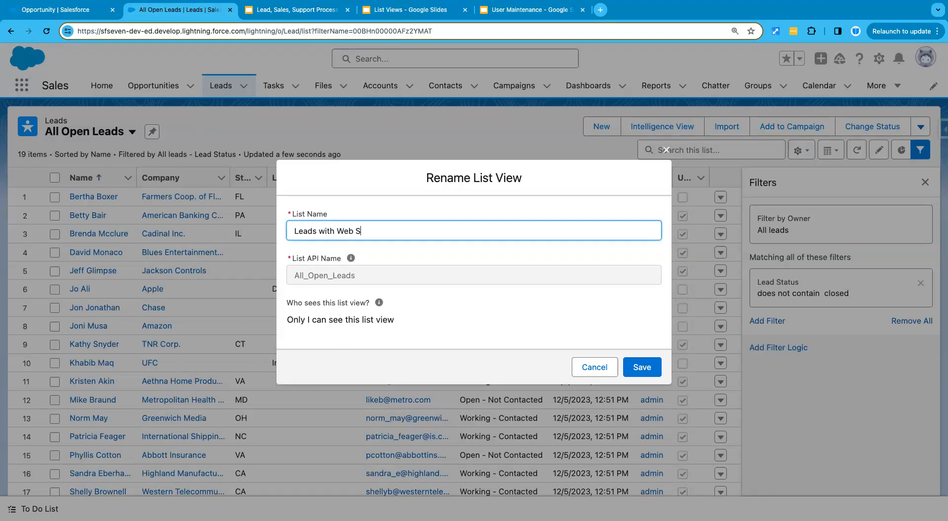
pyautogui.click(391, 243)
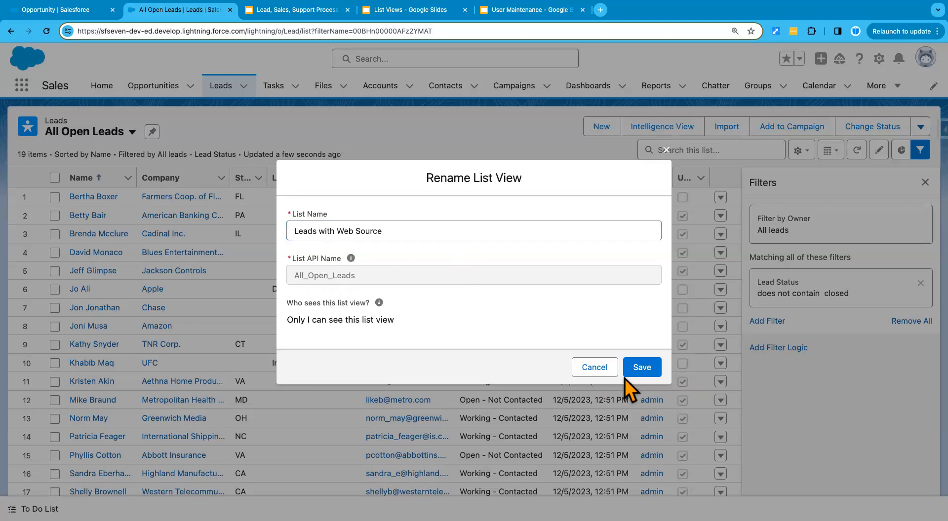
pyautogui.click(642, 371)
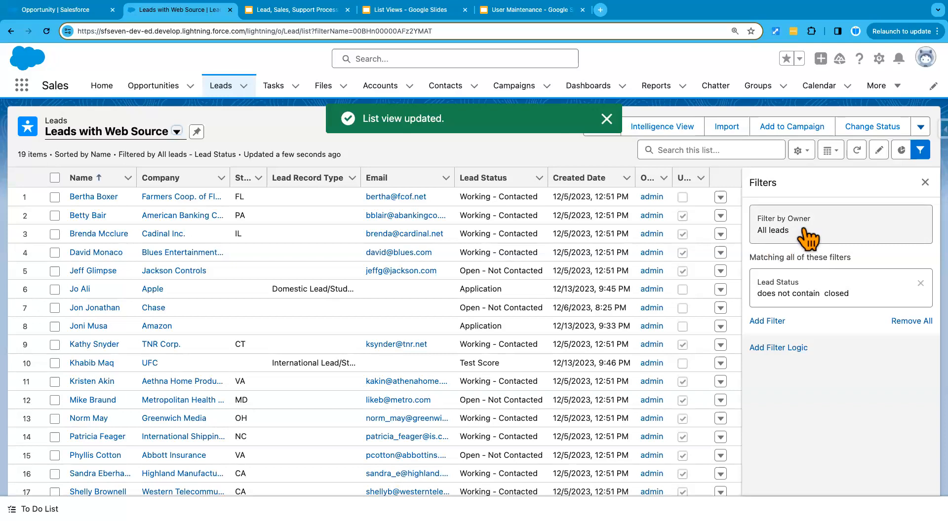
# Step: Check the value options of the existing Lead Status filter and remove that filter from the list view
pyautogui.click(812, 294)
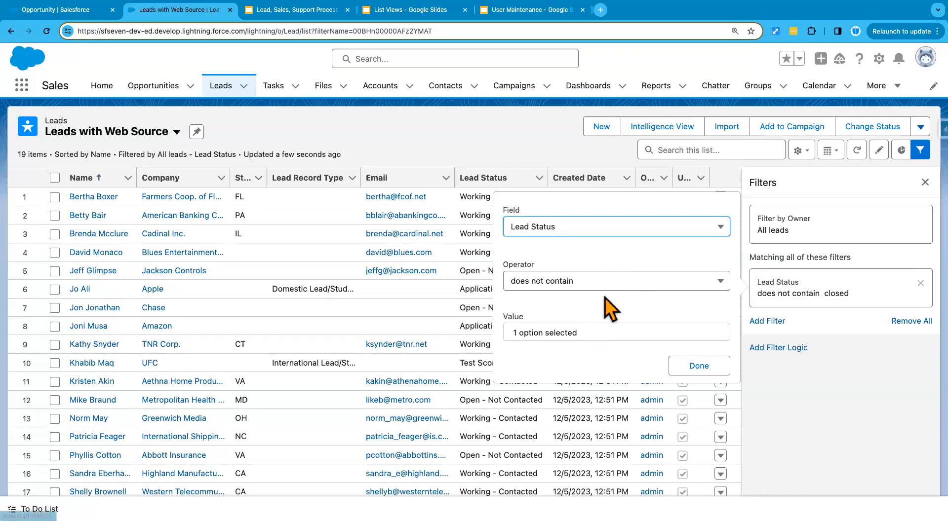
pyautogui.click(602, 334)
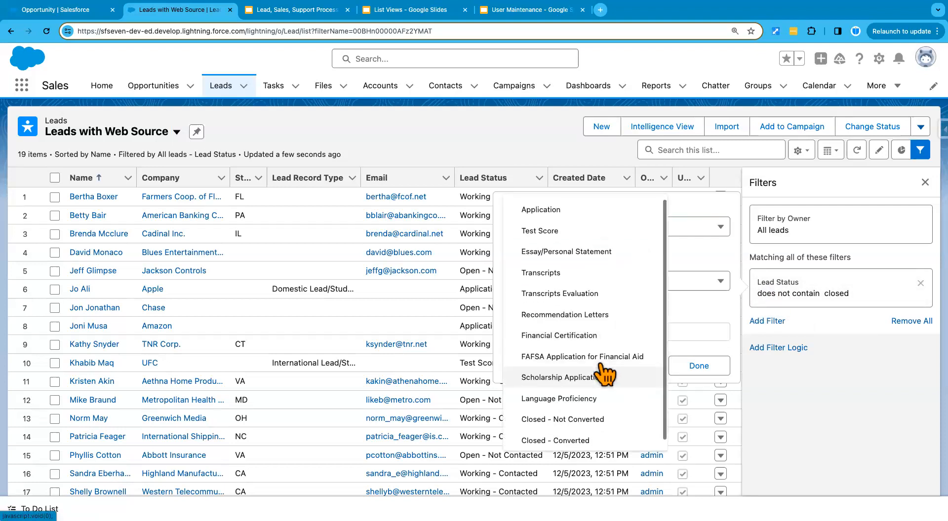
pyautogui.click(709, 307)
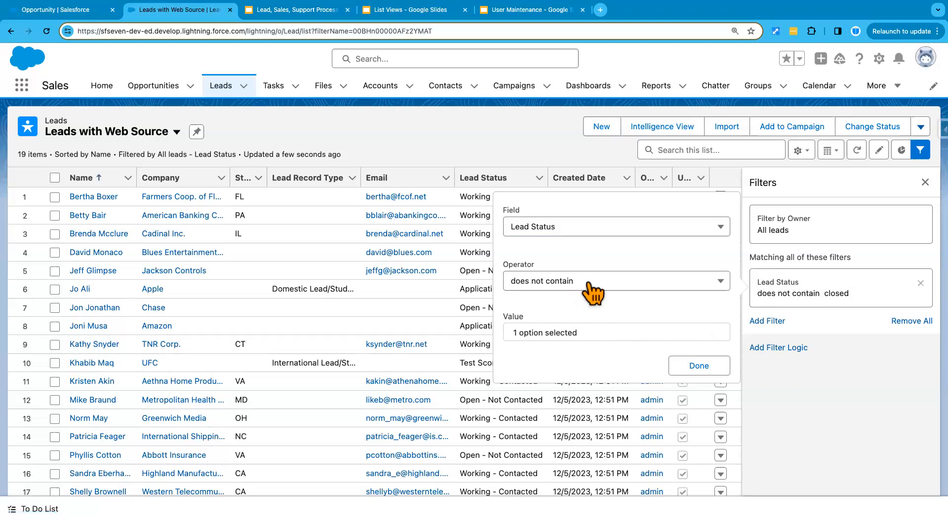
pyautogui.click(569, 333)
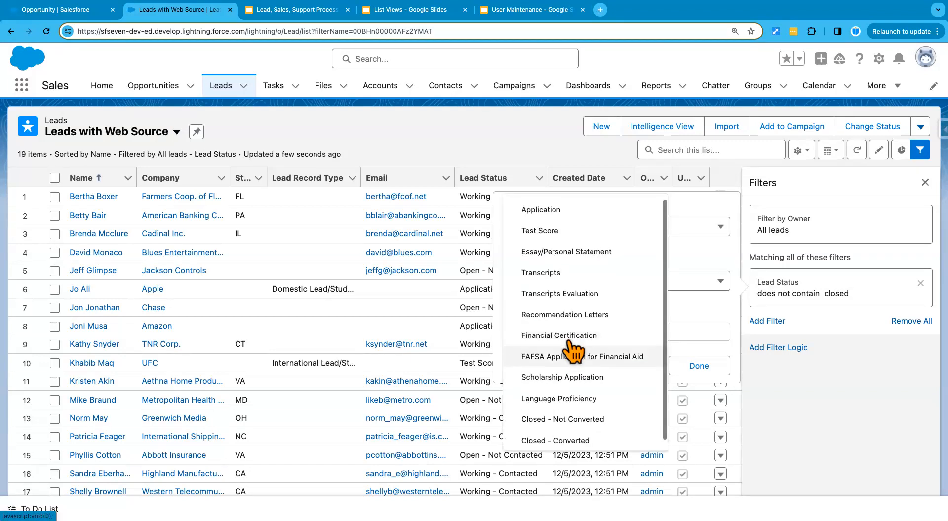
pyautogui.click(716, 314)
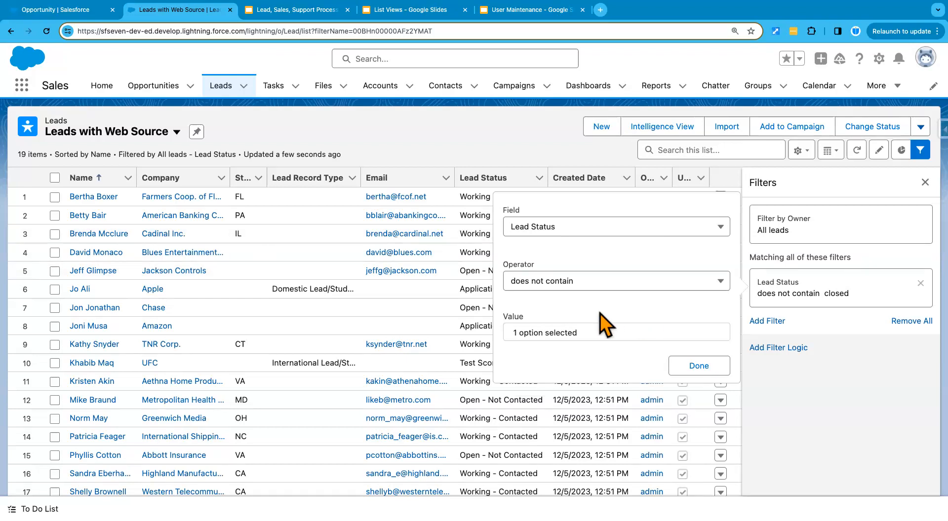
pyautogui.click(920, 283)
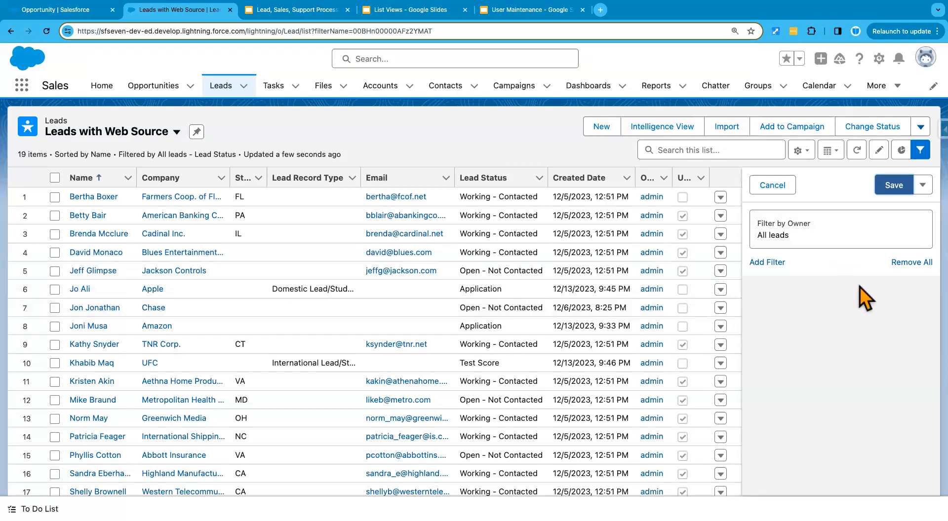
# Step: Add a list view filter where Lead Source equals Web
pyautogui.click(767, 262)
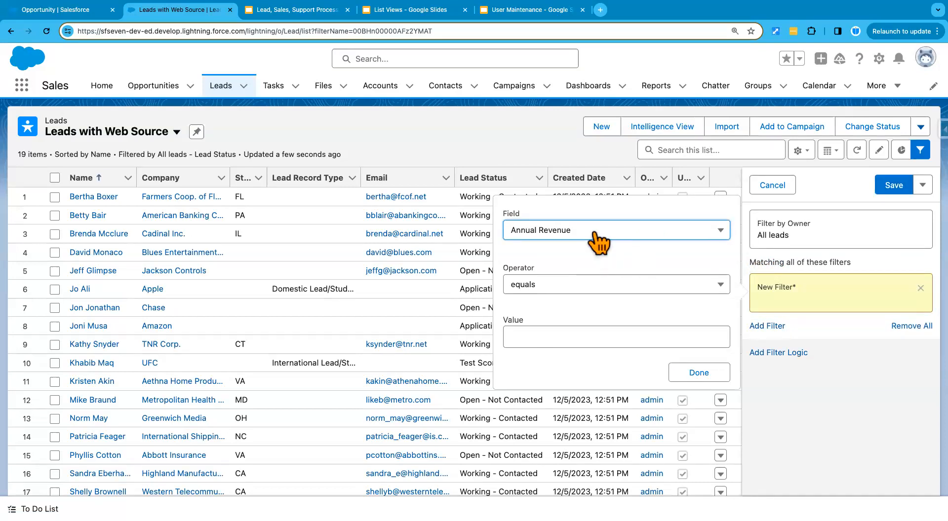
pyautogui.click(597, 231)
pyautogui.scroll(-2, 594, 326)
pyautogui.scroll(-6, 591, 341)
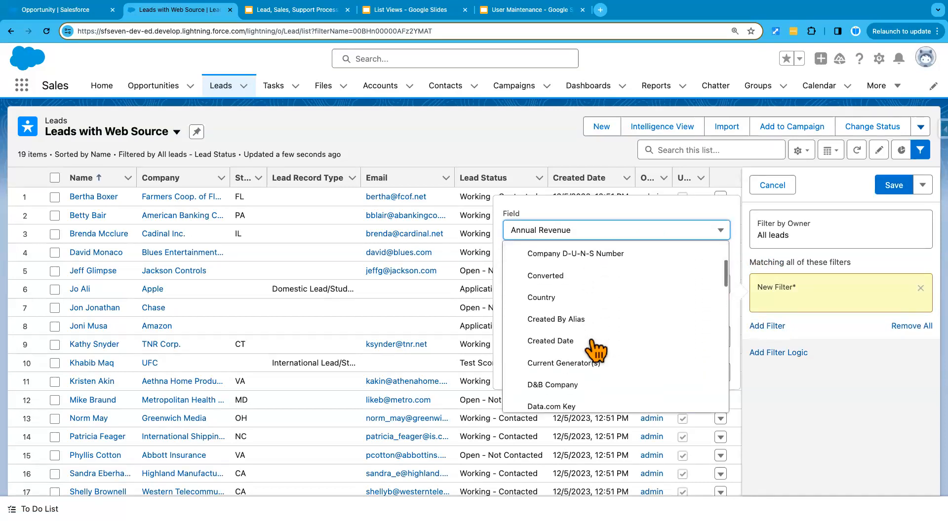
pyautogui.scroll(-4, 596, 351)
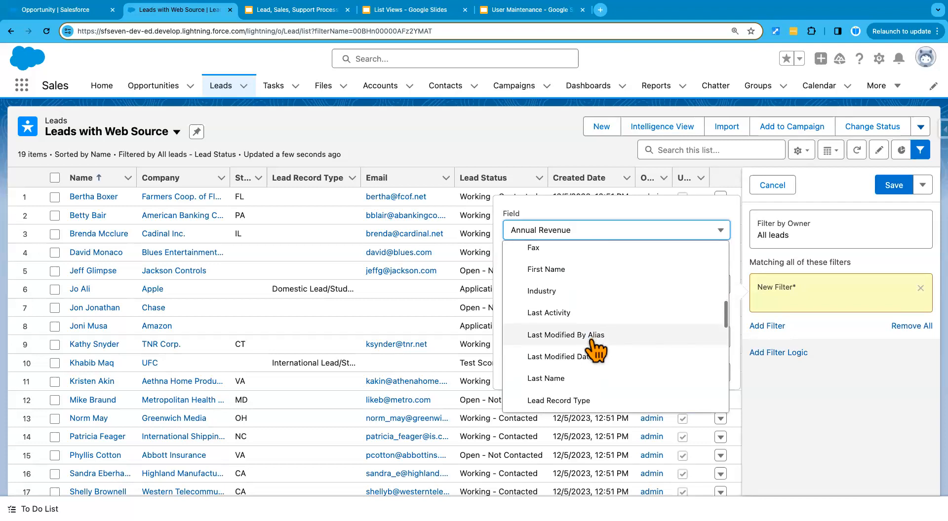
pyautogui.click(581, 361)
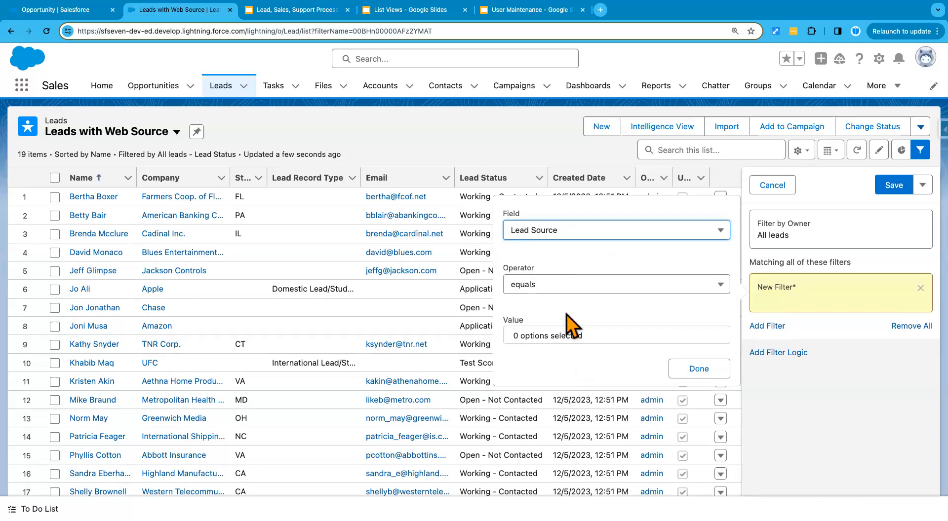
pyautogui.click(576, 337)
pyautogui.click(531, 286)
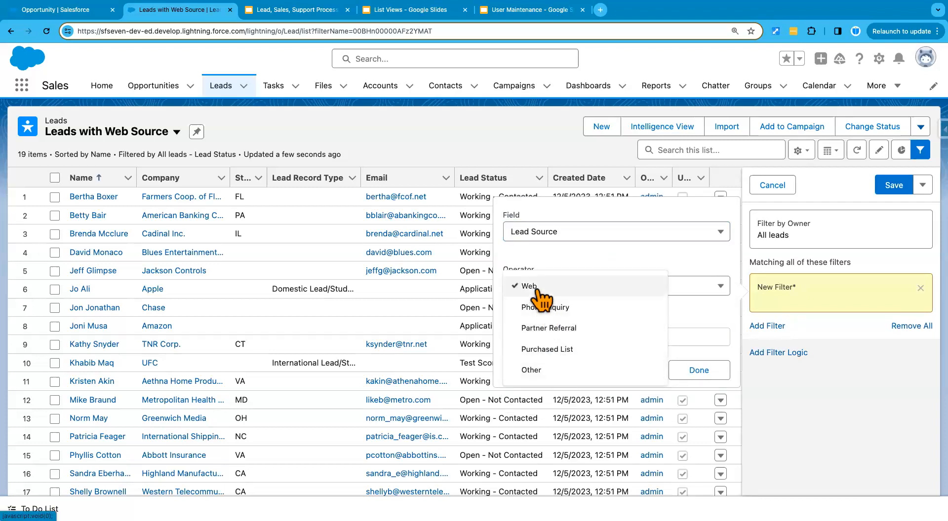
pyautogui.click(688, 319)
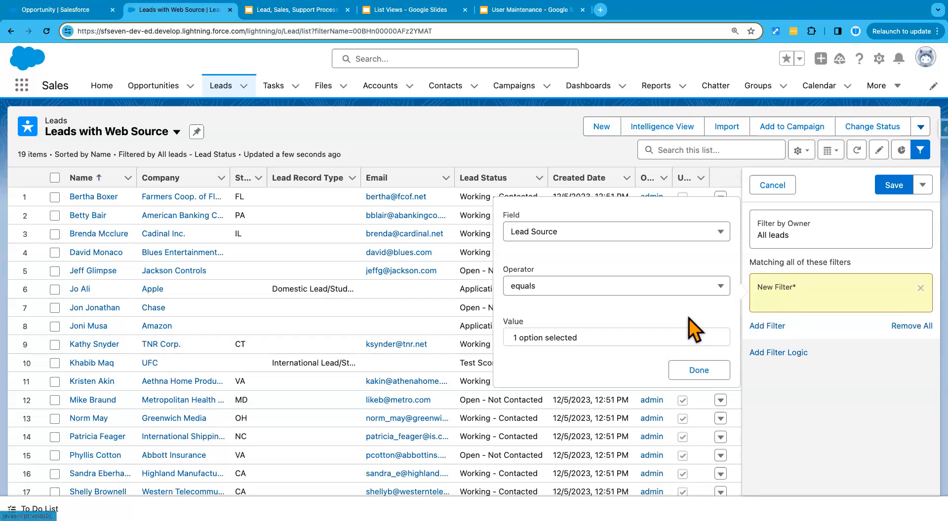
pyautogui.click(698, 370)
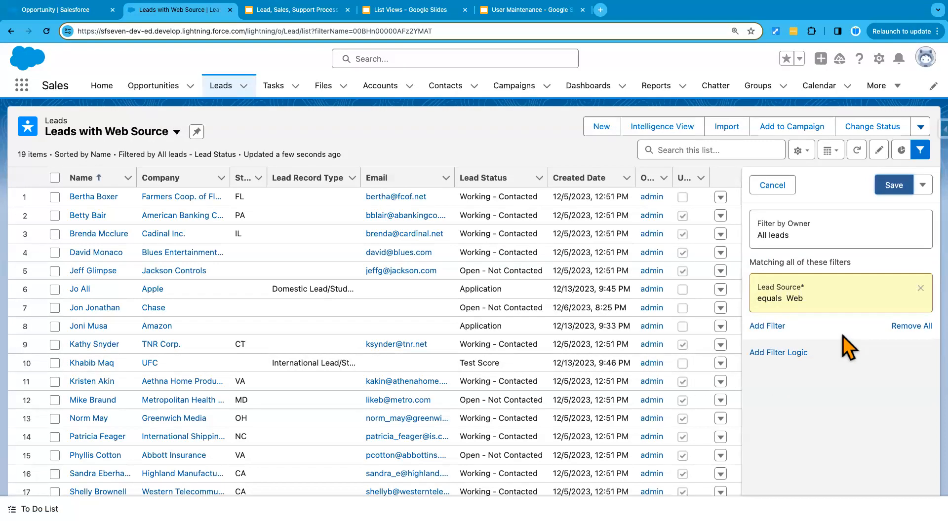
# Step: Add a second filter where Lead Status equals Test Score, and save the list view's filters
pyautogui.click(766, 327)
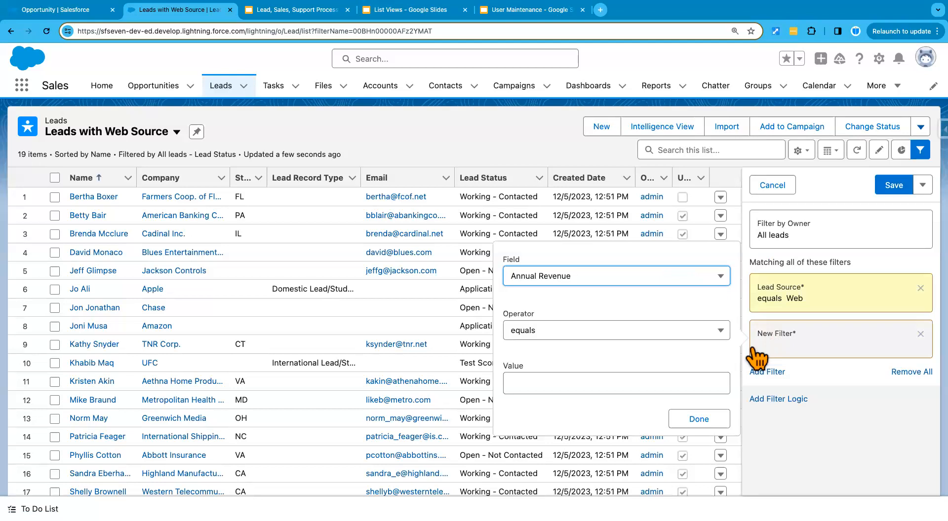
pyautogui.click(599, 279)
pyautogui.scroll(-5, 585, 375)
pyautogui.scroll(-5, 584, 358)
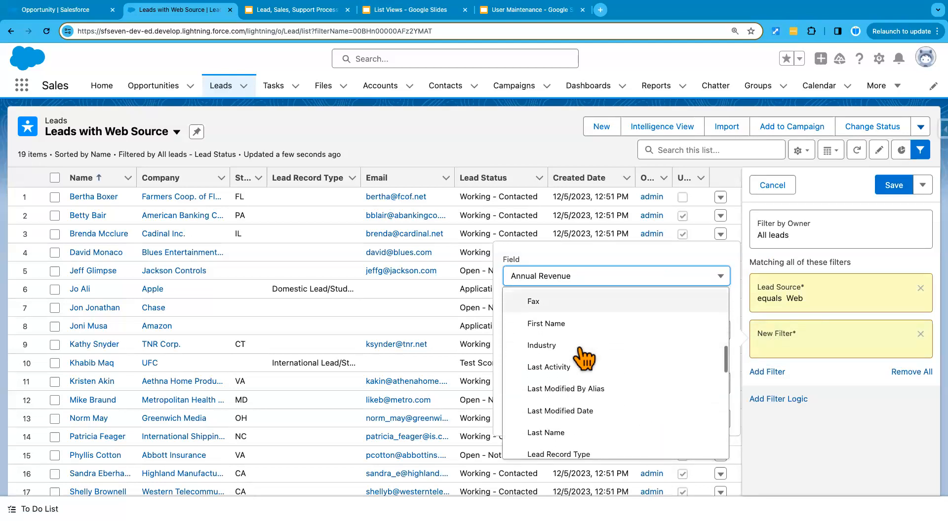
pyautogui.scroll(-3, 584, 358)
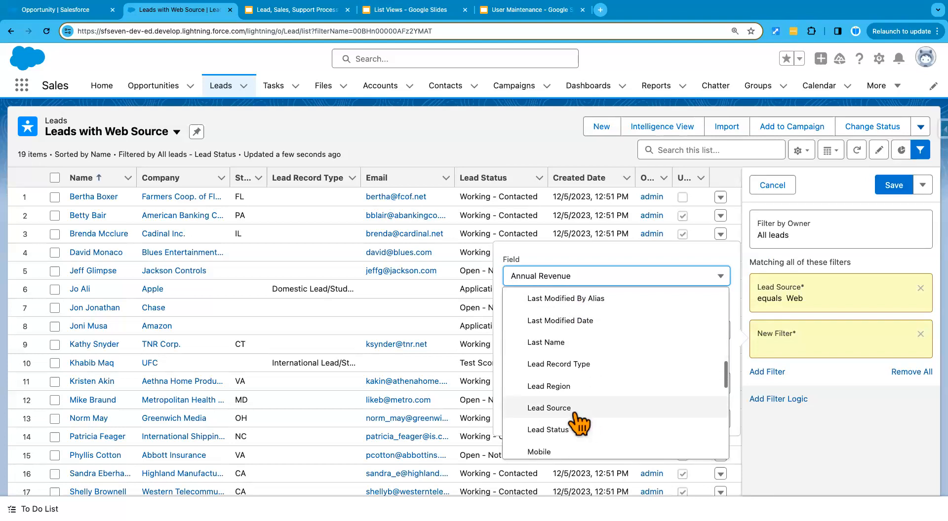
pyautogui.click(549, 408)
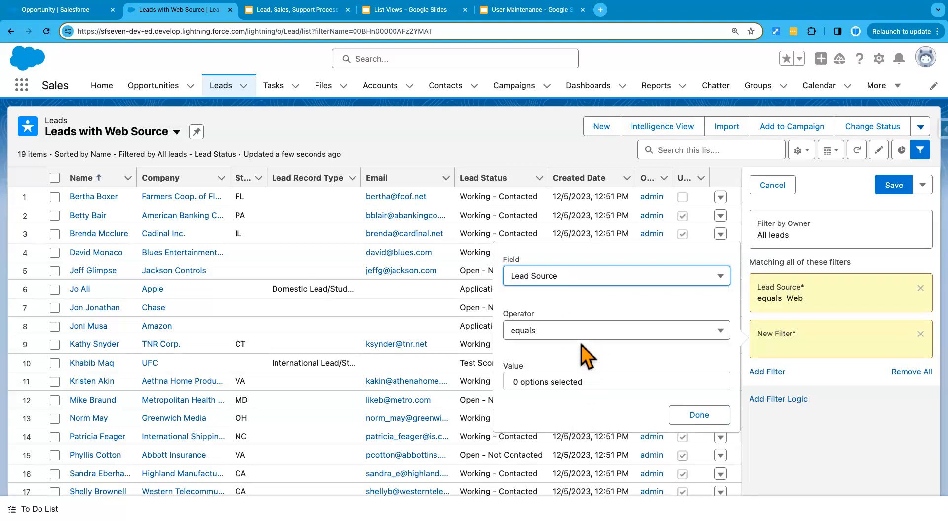
pyautogui.click(598, 278)
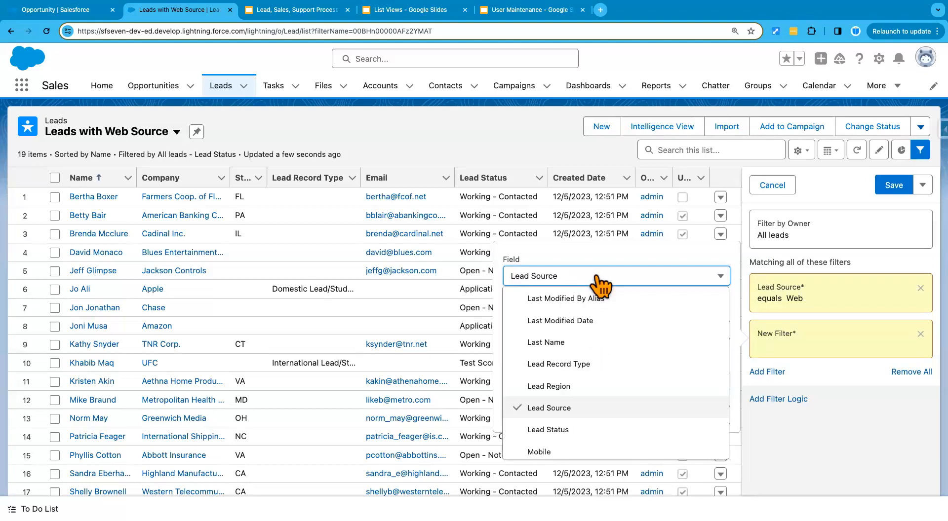
pyautogui.click(592, 430)
pyautogui.click(599, 388)
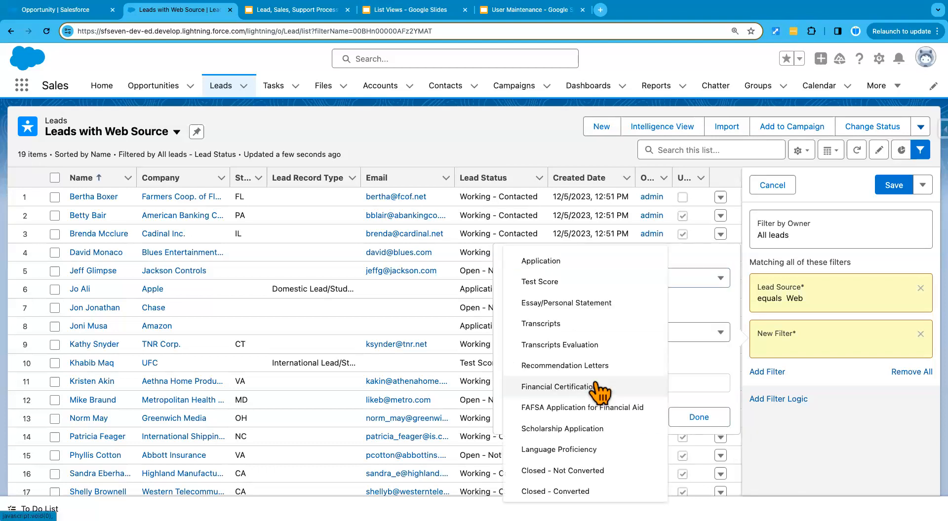
pyautogui.click(630, 281)
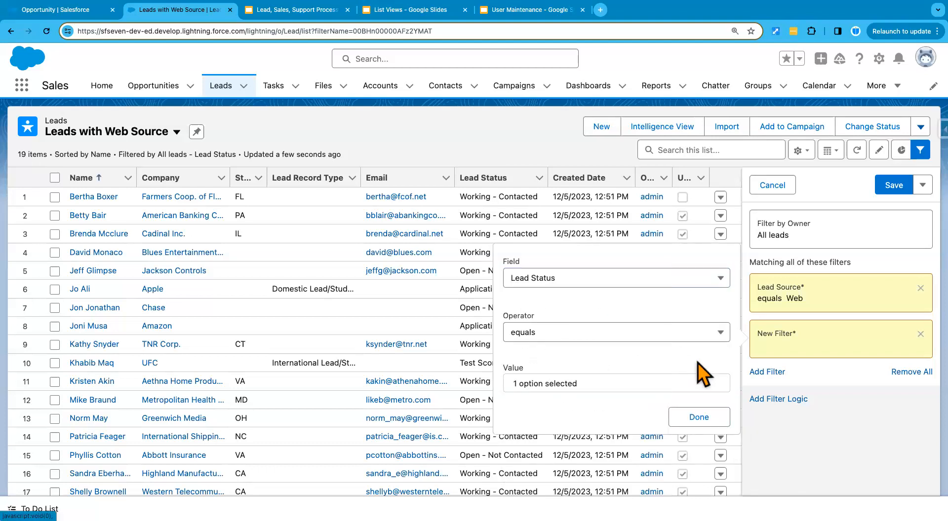
pyautogui.click(699, 419)
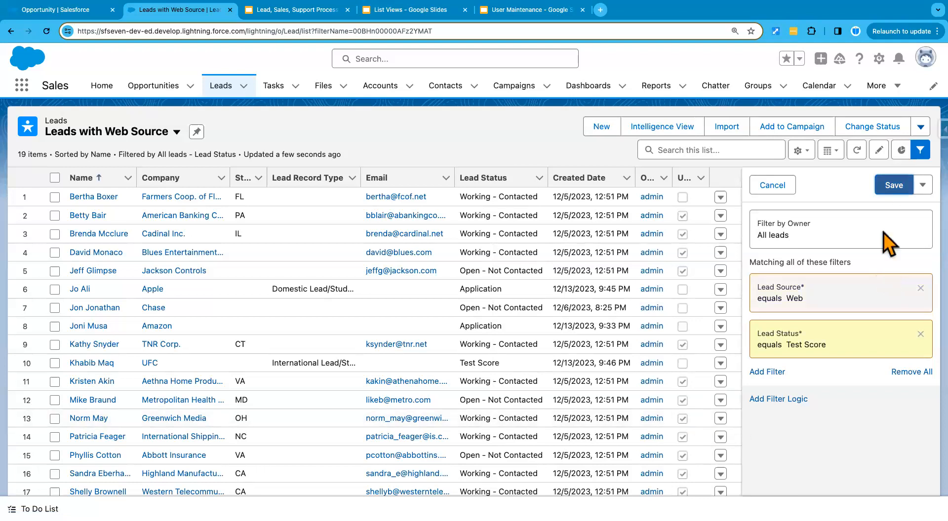
pyautogui.click(892, 187)
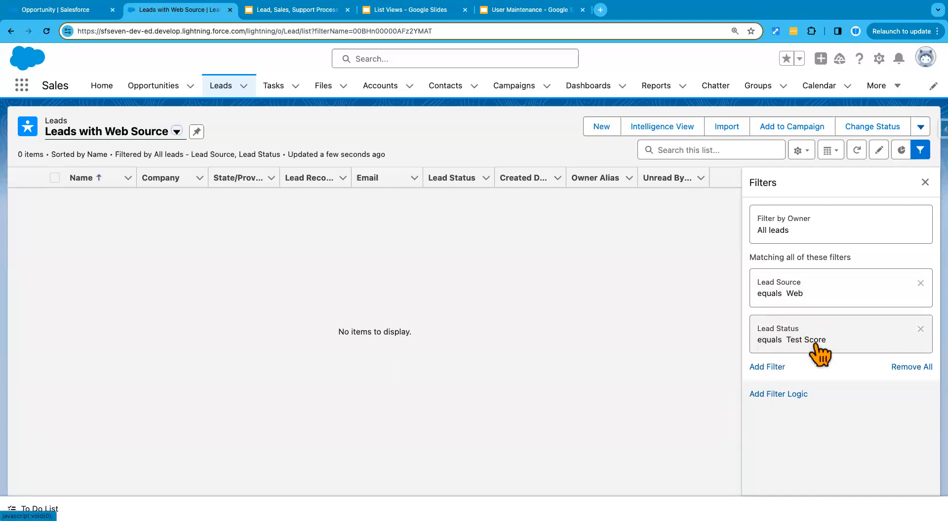
# Step: Switch to the All Open Leads list view and open the details of the Farmers Coop. of Florida lead
pyautogui.click(177, 132)
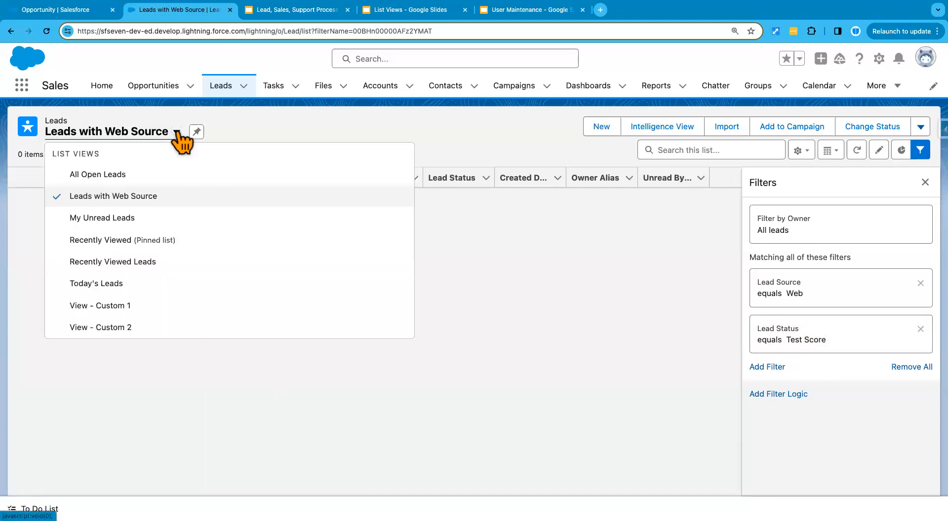
pyautogui.click(127, 176)
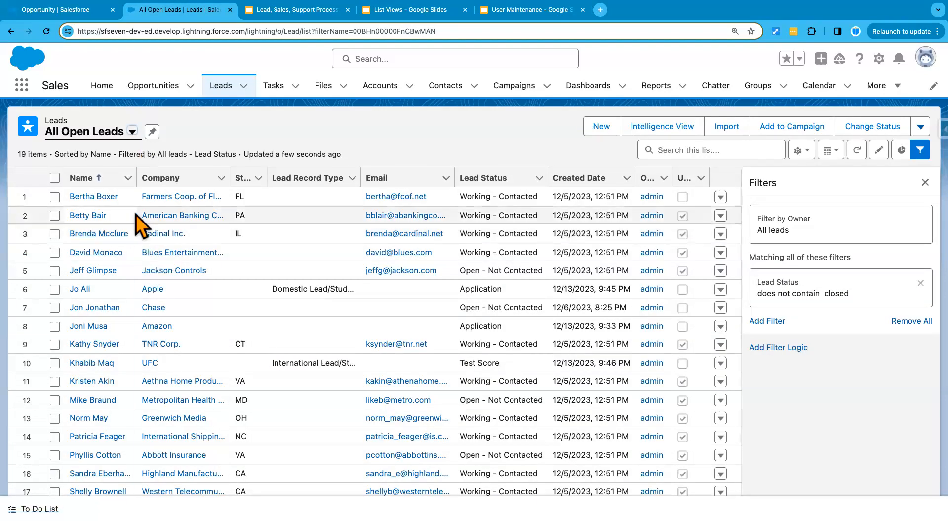
pyautogui.click(97, 198)
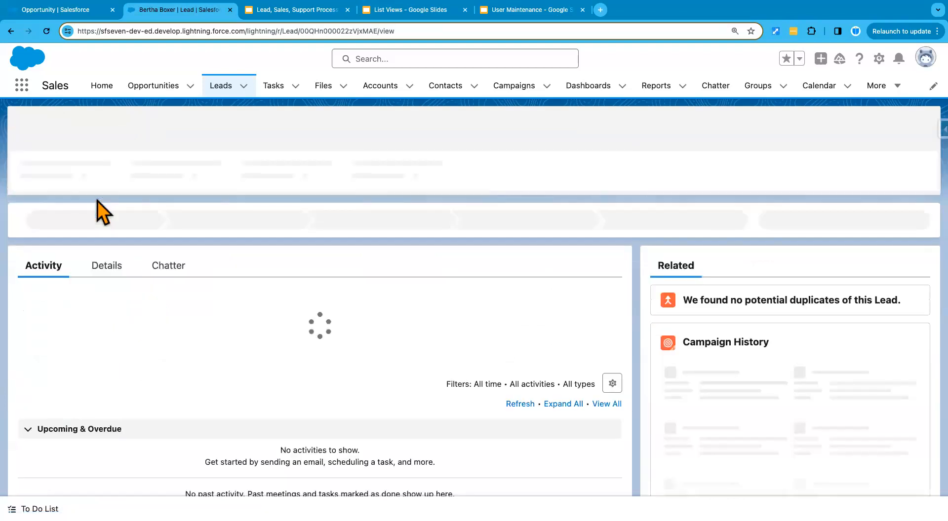
pyautogui.click(106, 266)
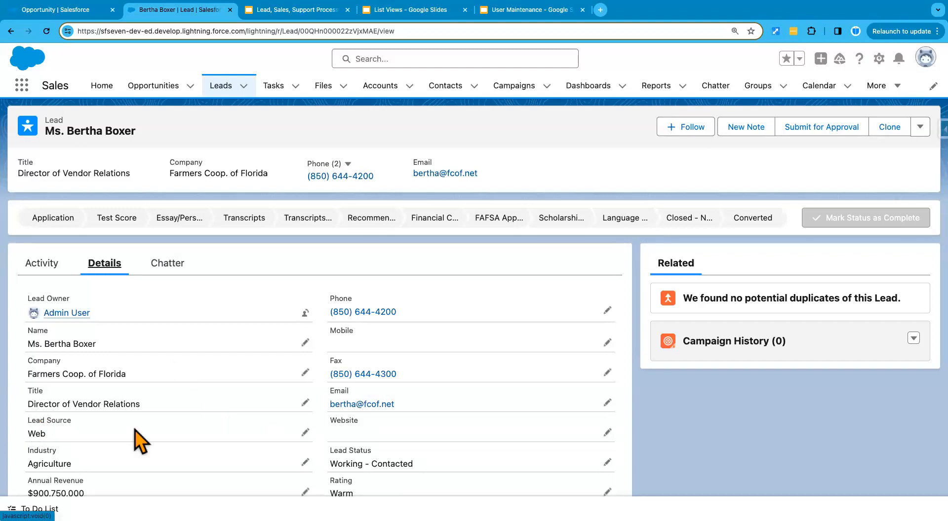
# Step: Change the Farmers Coop. of Florida lead's Lead Status to Test Score and save the record
pyautogui.click(608, 463)
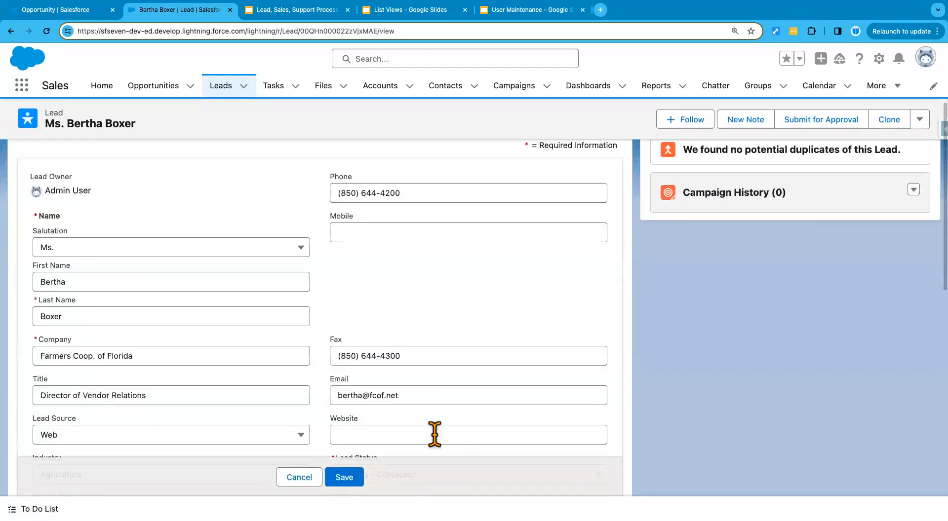
pyautogui.scroll(-2, 429, 400)
pyautogui.click(440, 380)
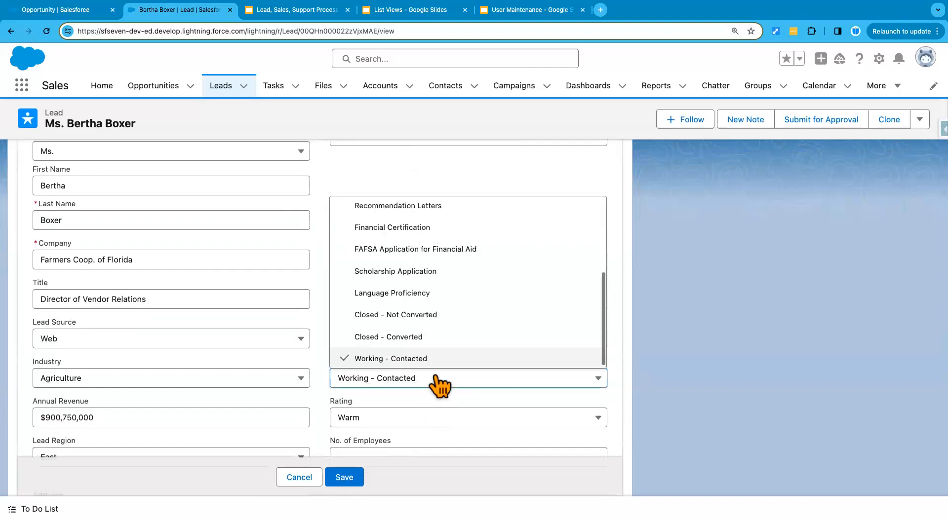
pyautogui.scroll(3, 435, 279)
pyautogui.scroll(2, 435, 279)
pyautogui.click(394, 256)
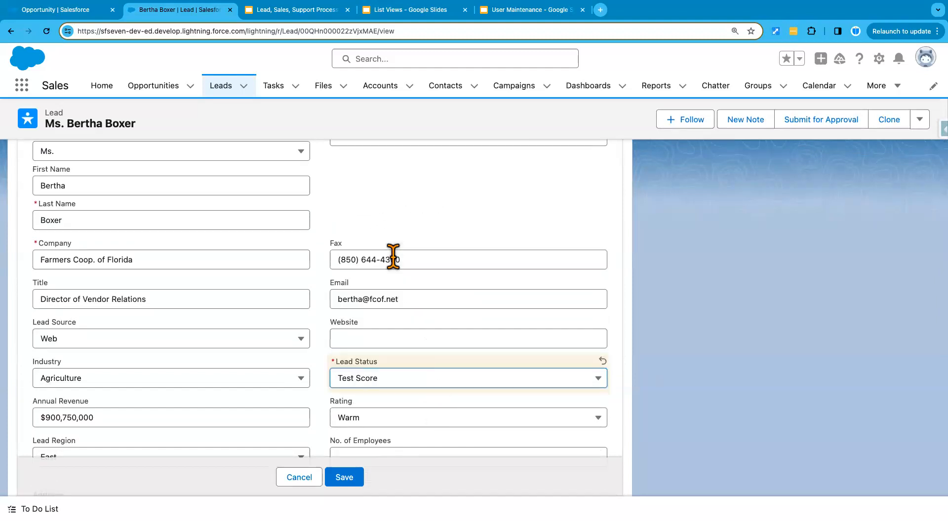
pyautogui.click(349, 479)
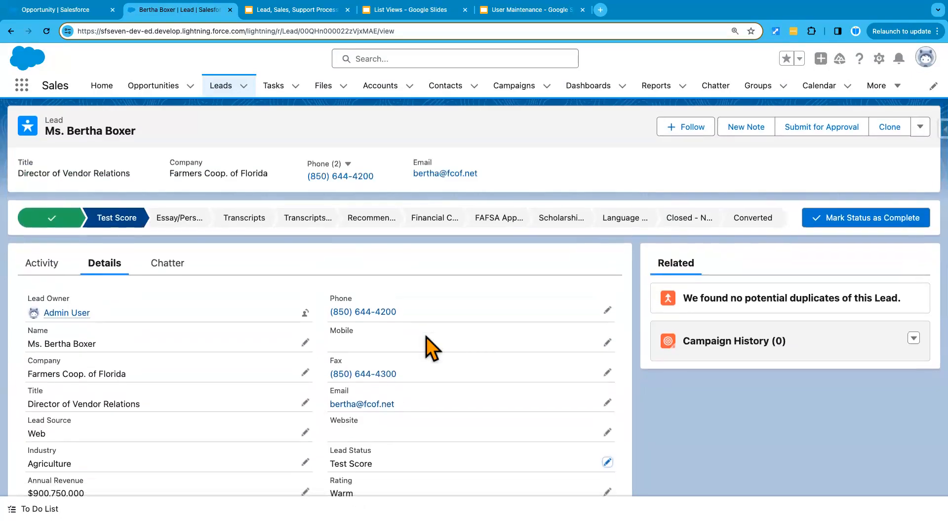
# Step: Return to the leads list and switch to the Leads with Web Source list view
pyautogui.click(220, 89)
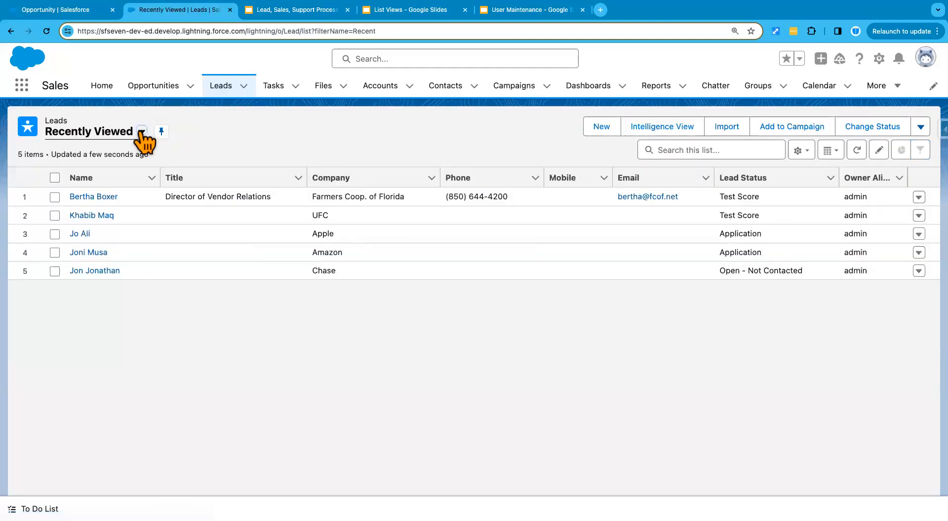
pyautogui.click(142, 132)
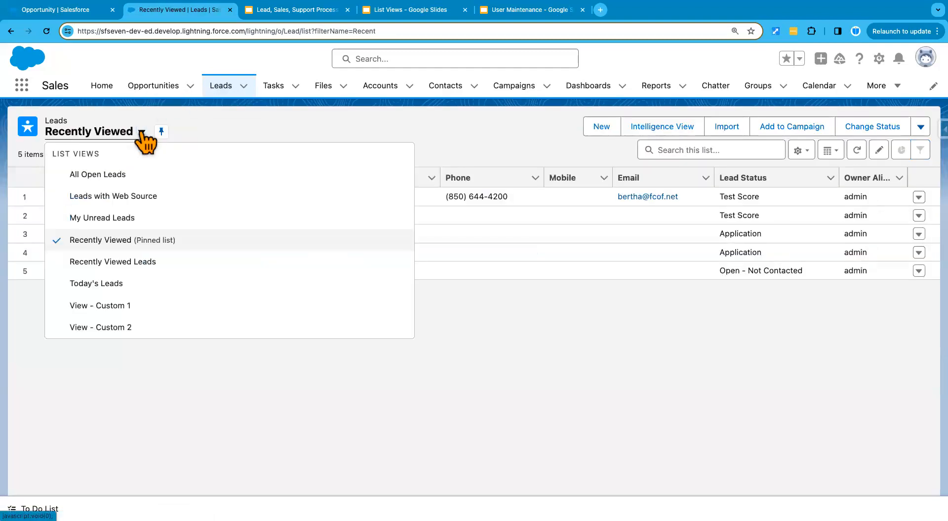
pyautogui.click(135, 197)
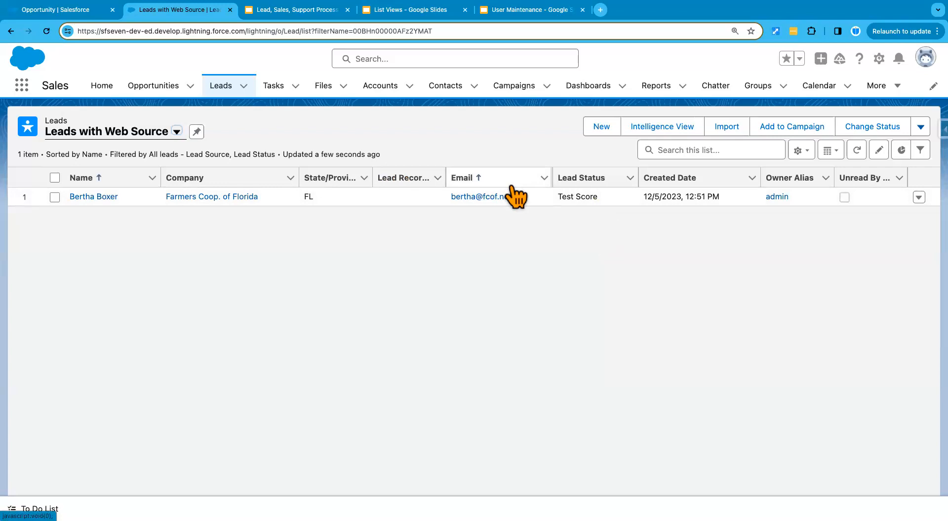
# Step: Edit the displayed fields of the Leads with Web Source list view and add Lead Source to the visible fields
pyautogui.click(801, 151)
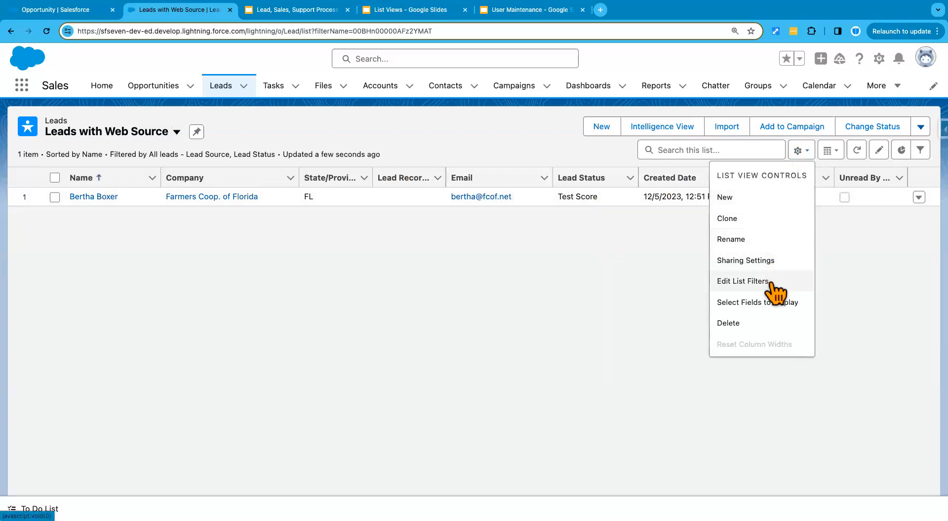
pyautogui.click(769, 306)
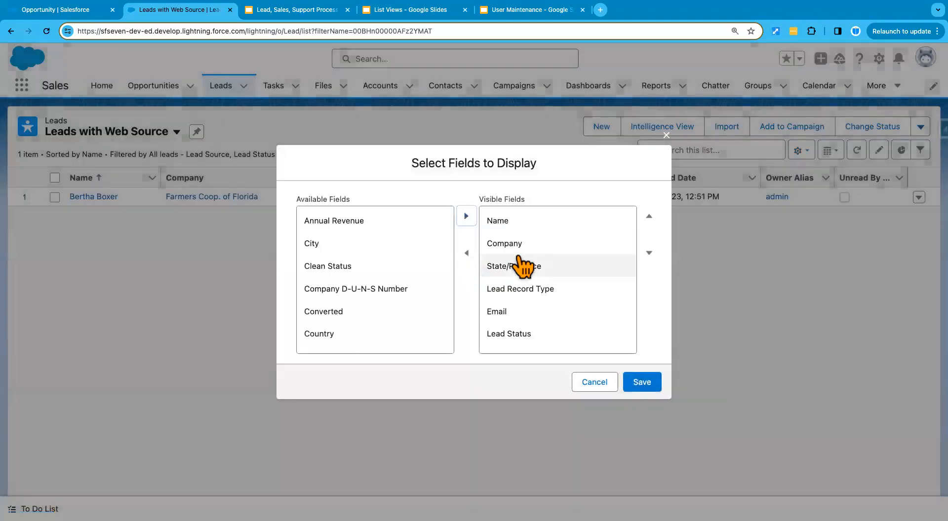
pyautogui.scroll(-5, 392, 292)
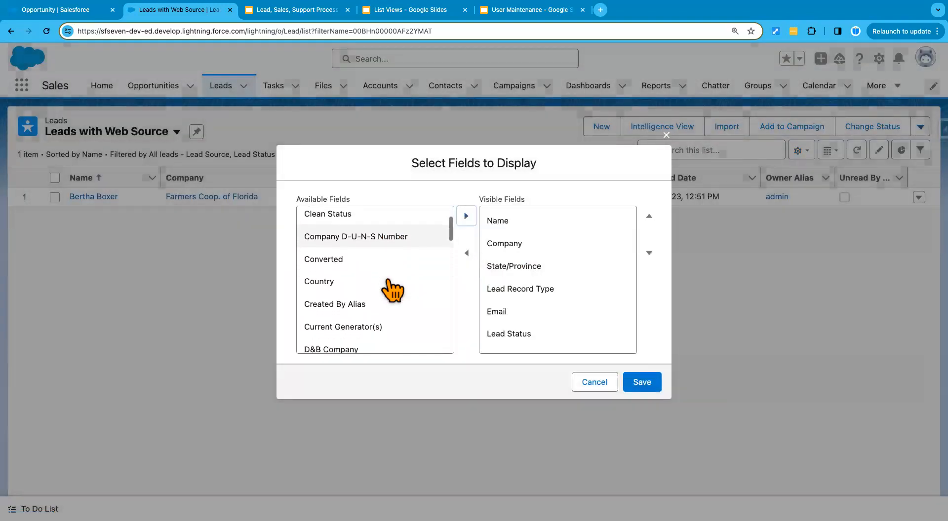
pyautogui.scroll(-5, 388, 281)
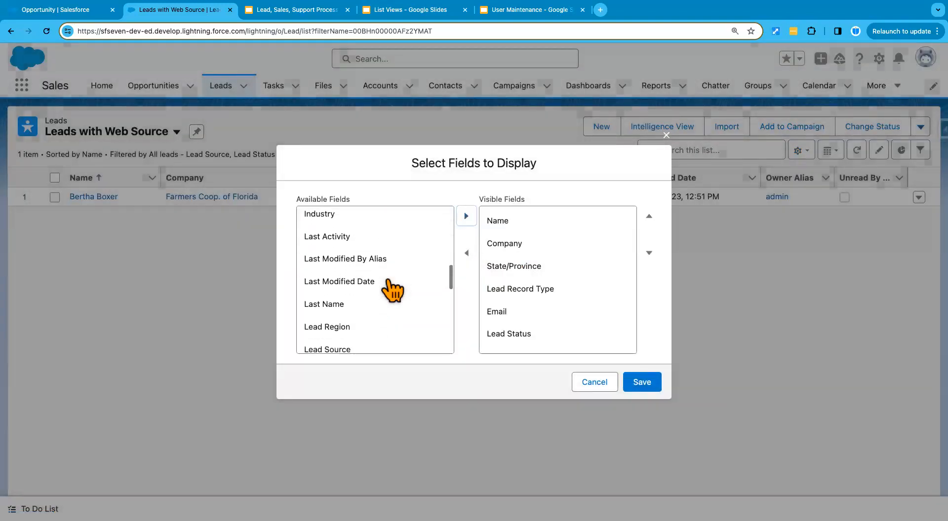
pyautogui.scroll(-5, 392, 291)
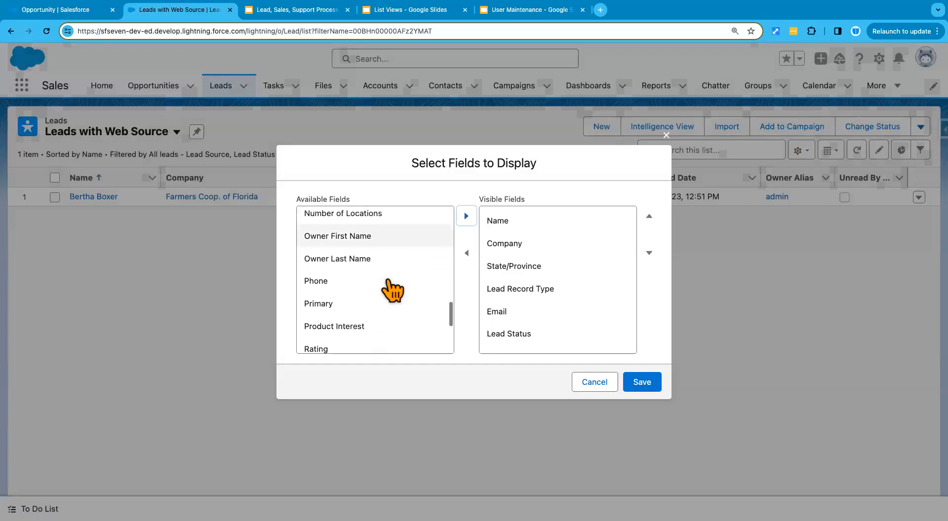
pyautogui.scroll(-2, 393, 291)
pyautogui.scroll(6, 392, 291)
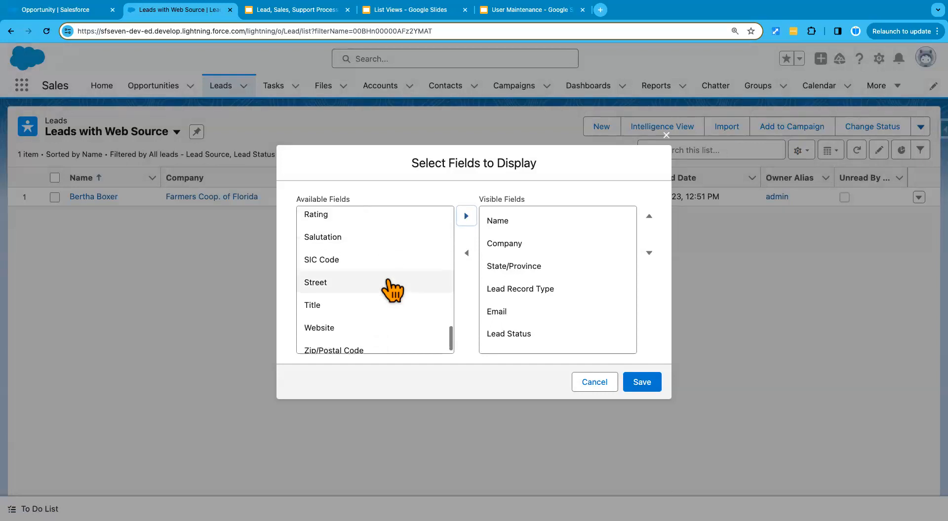
pyautogui.scroll(5, 393, 291)
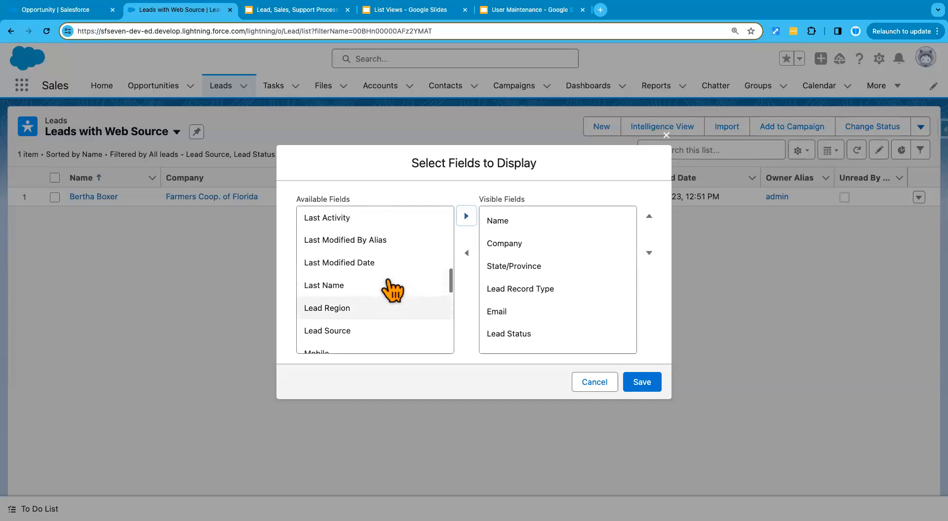
pyautogui.scroll(3, 393, 291)
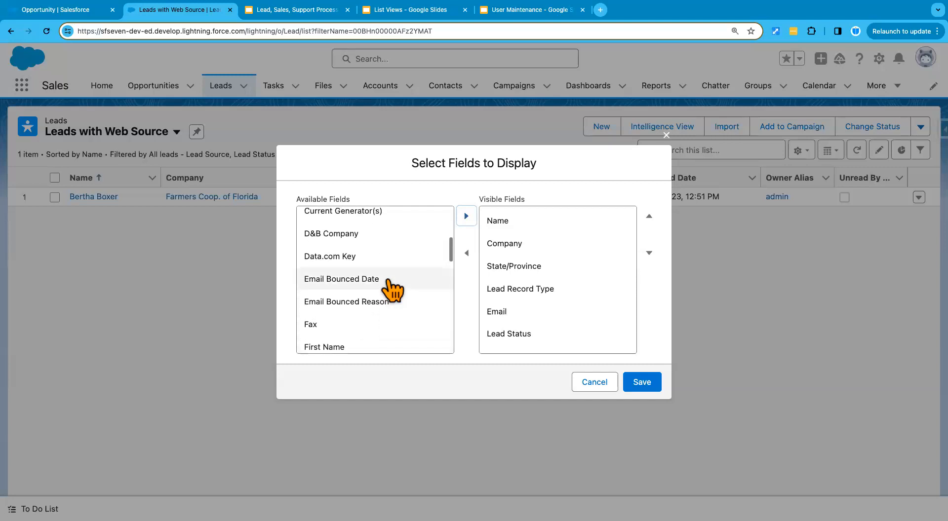
pyautogui.scroll(3, 393, 291)
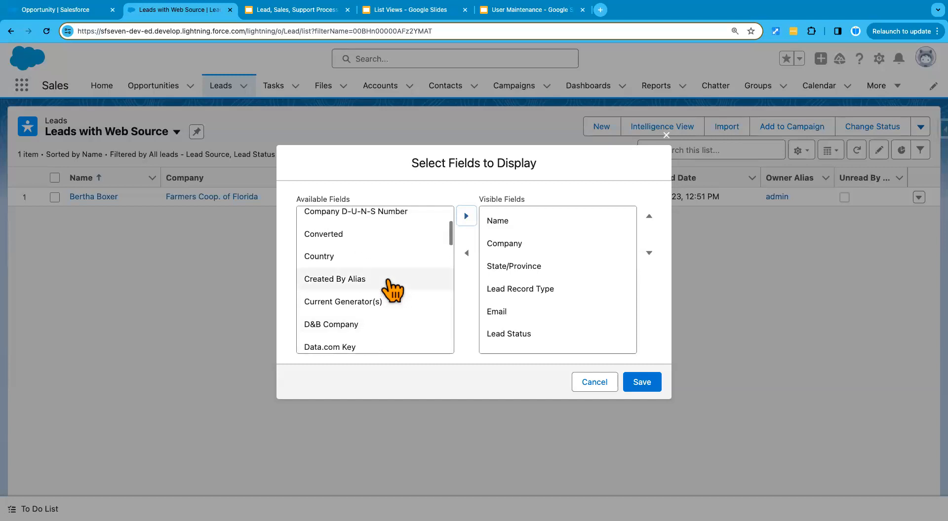
pyautogui.scroll(1, 393, 292)
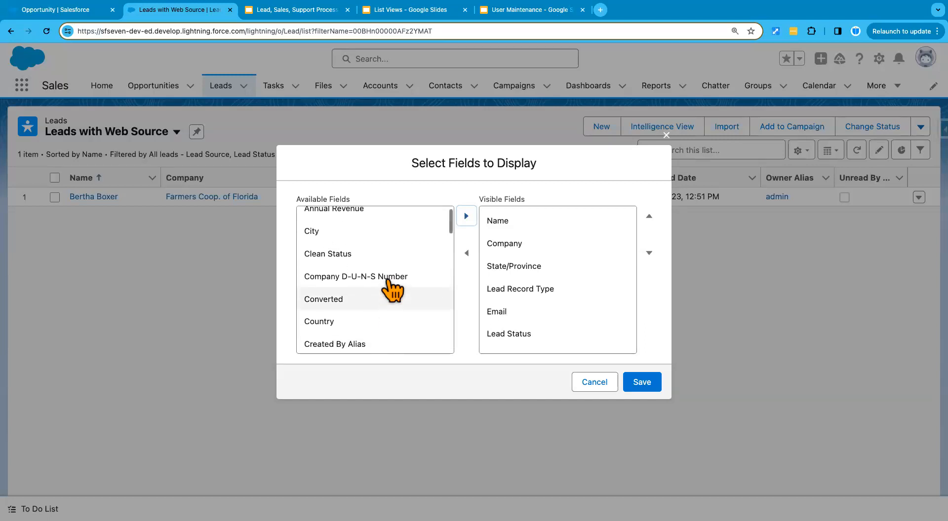
pyautogui.scroll(-5, 392, 291)
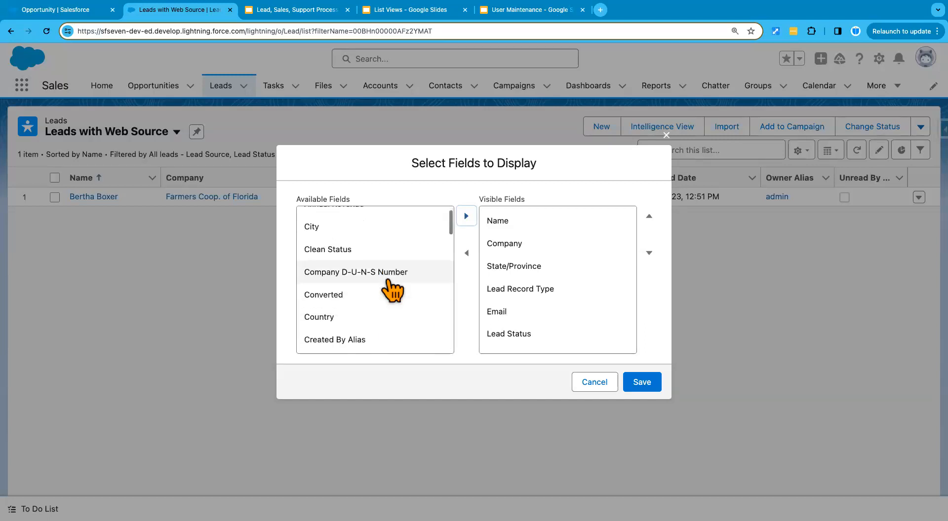
pyautogui.scroll(-4, 392, 291)
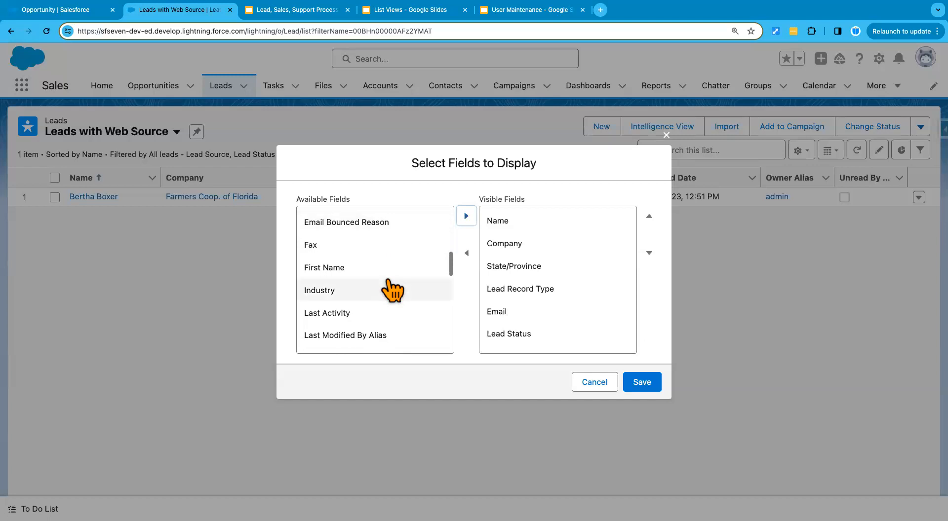
pyautogui.click(355, 312)
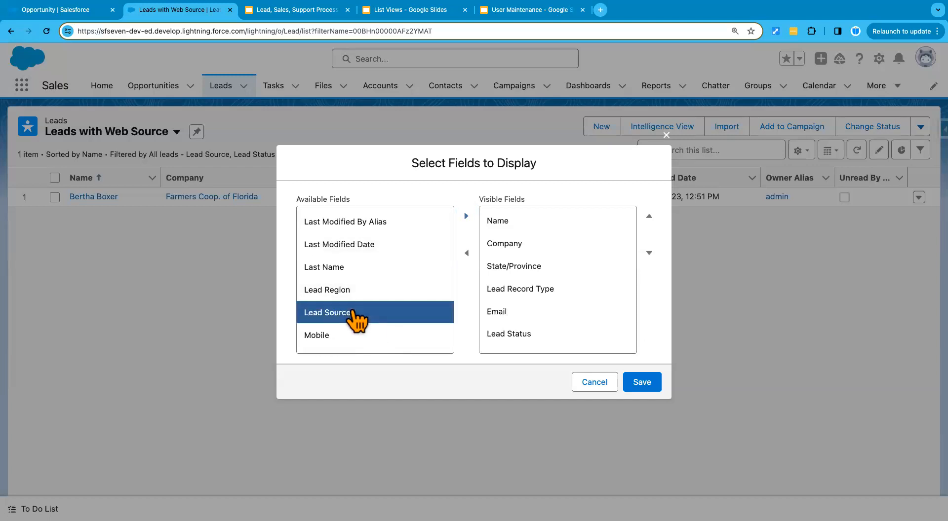
pyautogui.click(466, 216)
# Step: Move Lead Source up to directly below State/Province in the visible fields and save the list view's column layout
pyautogui.scroll(-3, 556, 326)
pyautogui.scroll(2, 555, 328)
pyautogui.scroll(-2, 553, 326)
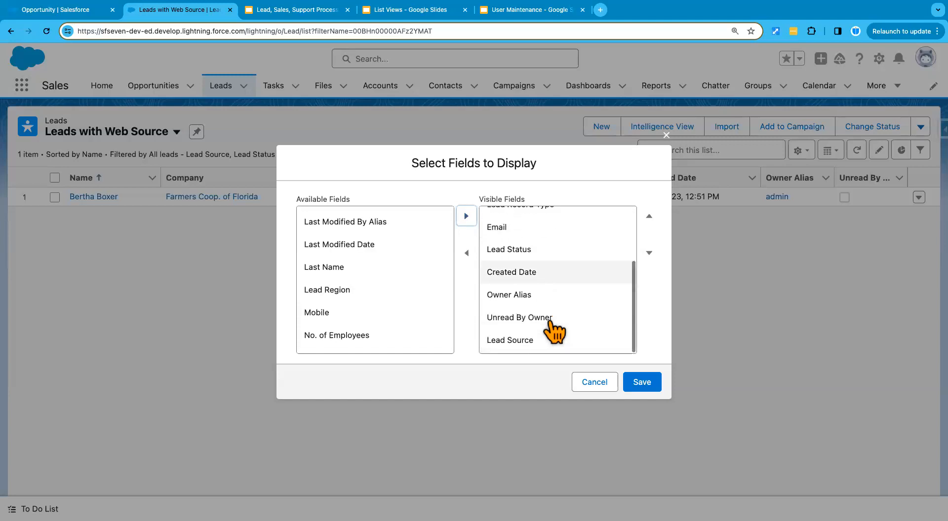
pyautogui.click(536, 340)
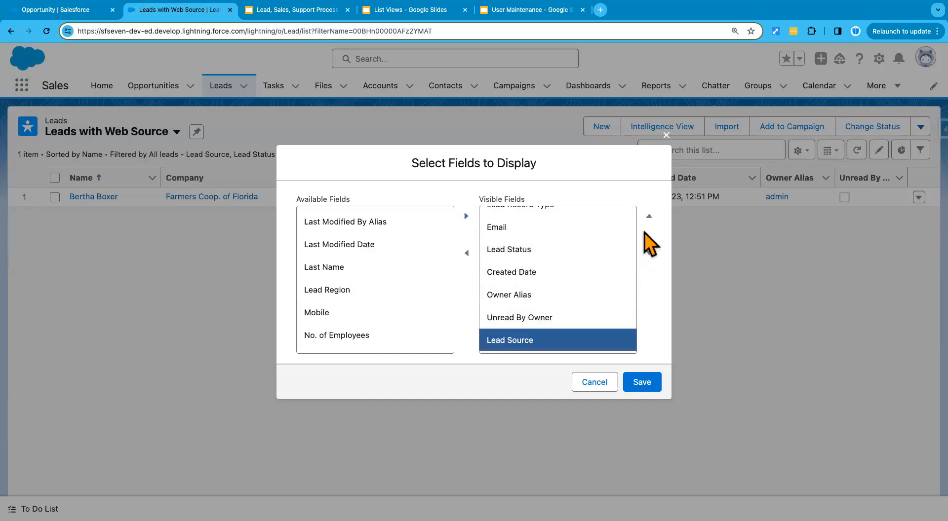
pyautogui.click(649, 216)
pyautogui.click(649, 217)
pyautogui.click(649, 217)
pyautogui.click(650, 216)
pyautogui.click(649, 216)
pyautogui.click(649, 216)
pyautogui.scroll(3, 573, 284)
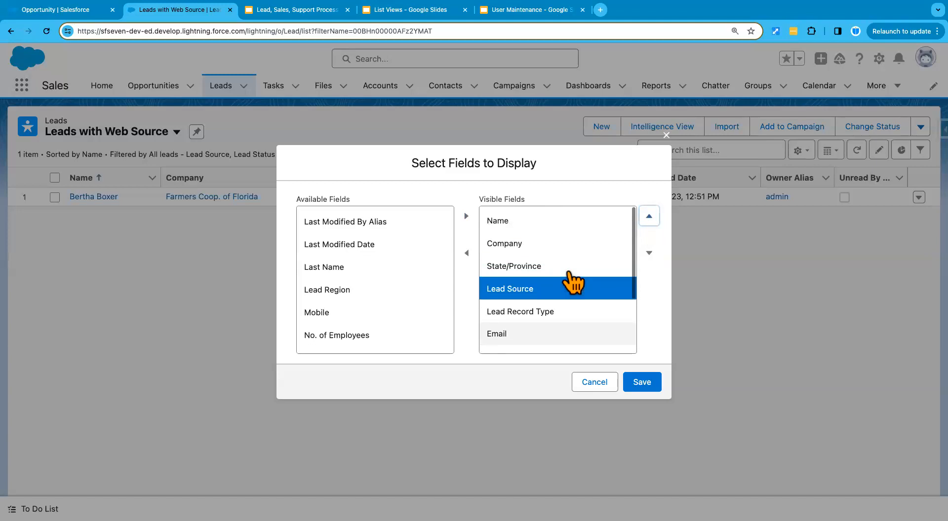
pyautogui.click(641, 382)
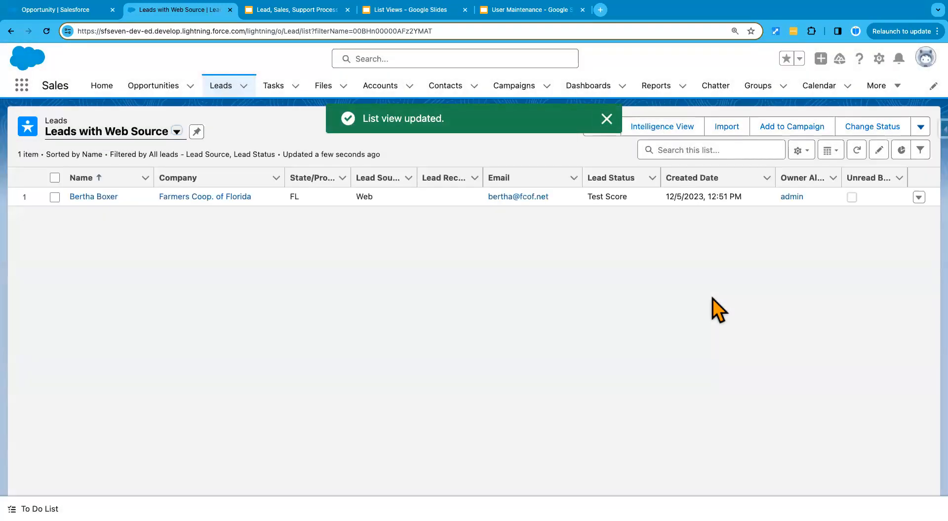
pyautogui.click(607, 119)
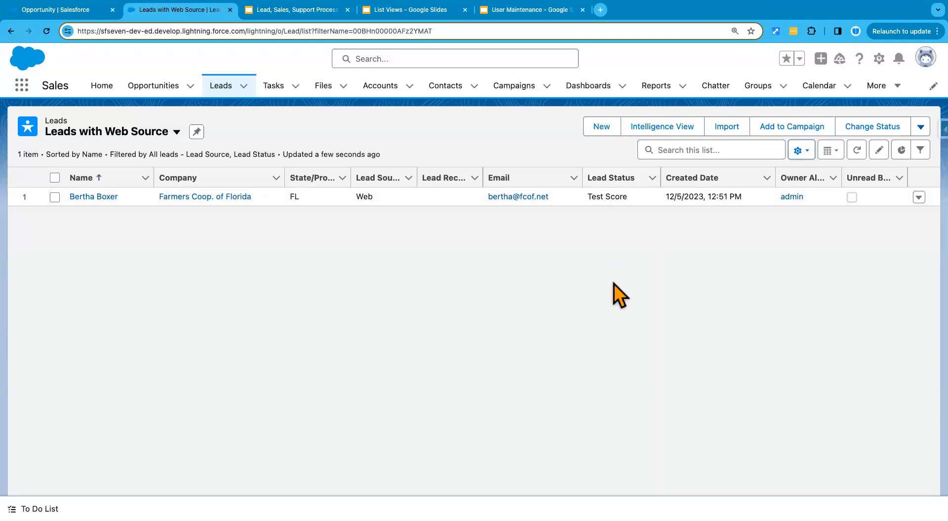
# Step: Return to the leads list and check the record types offered for a new lead, without creating one
pyautogui.click(224, 88)
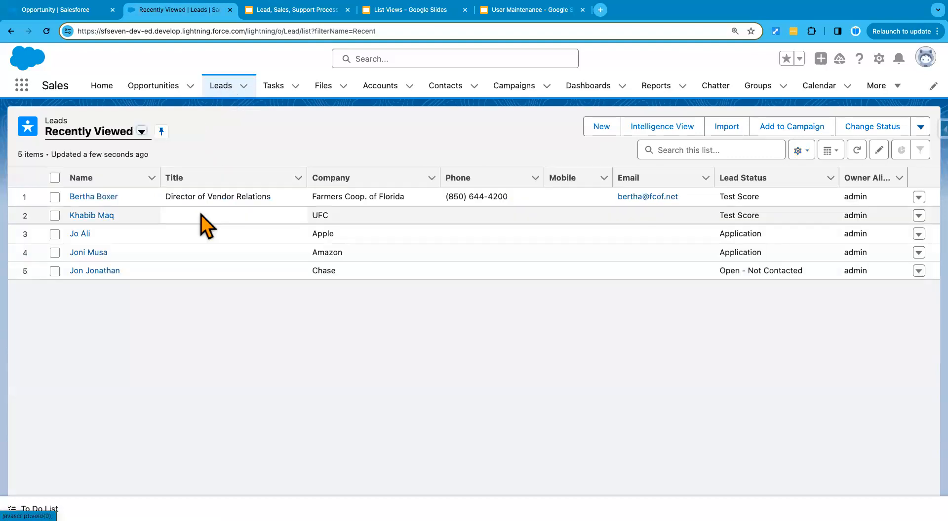
pyautogui.click(600, 127)
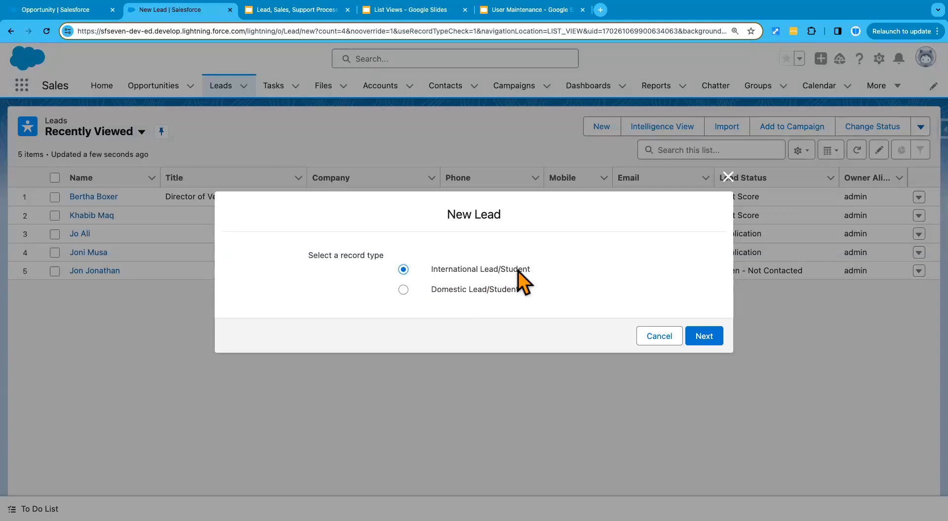
pyautogui.click(664, 342)
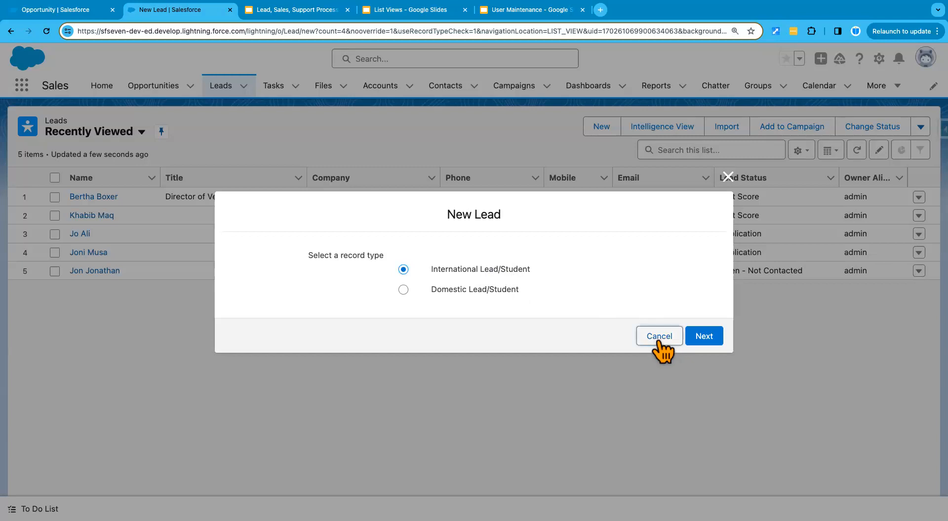
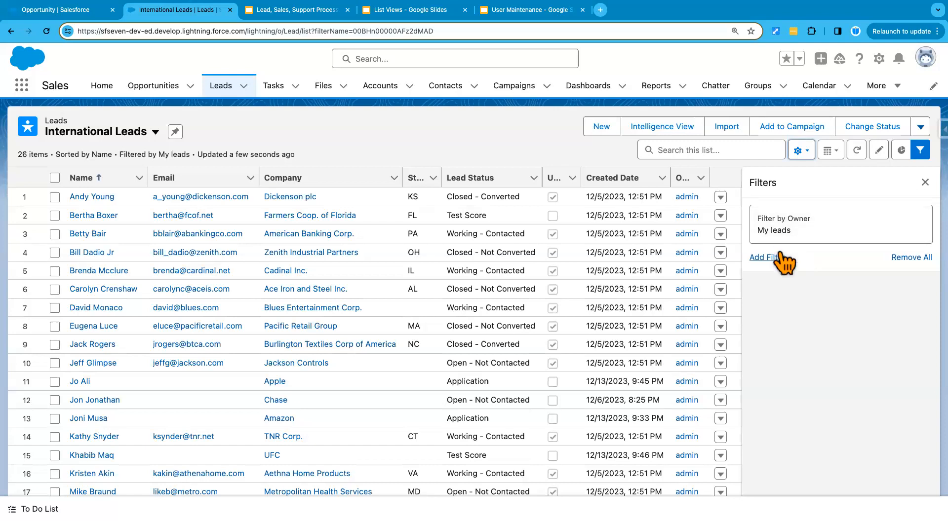
# Step: Set the owner filter of the International Leads list view to All leads
pyautogui.click(800, 228)
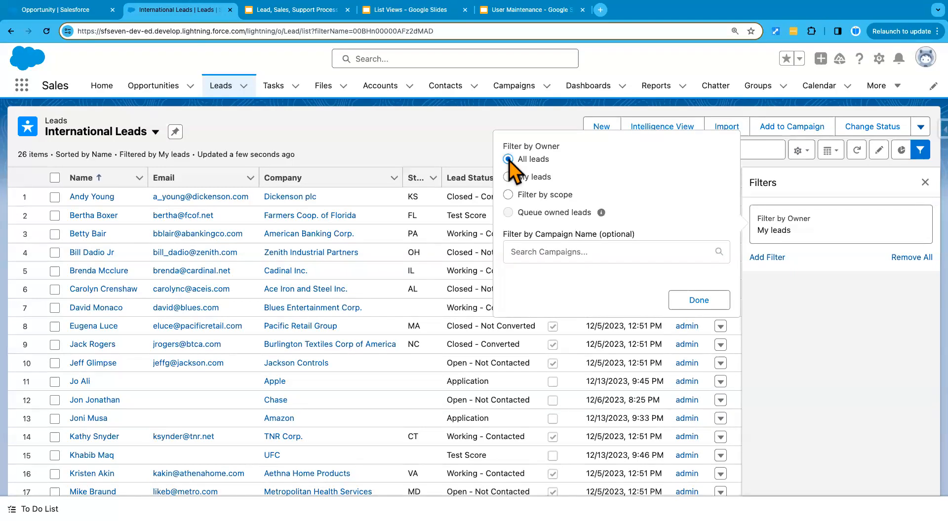
pyautogui.click(704, 312)
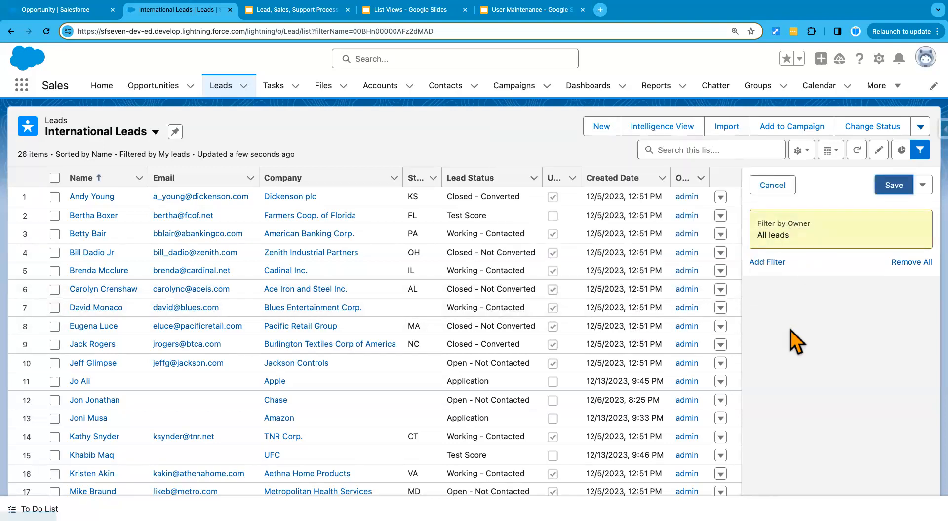
# Step: Add a filter to the International Leads list view where Lead Record Type equals International Lead/Student
pyautogui.click(770, 267)
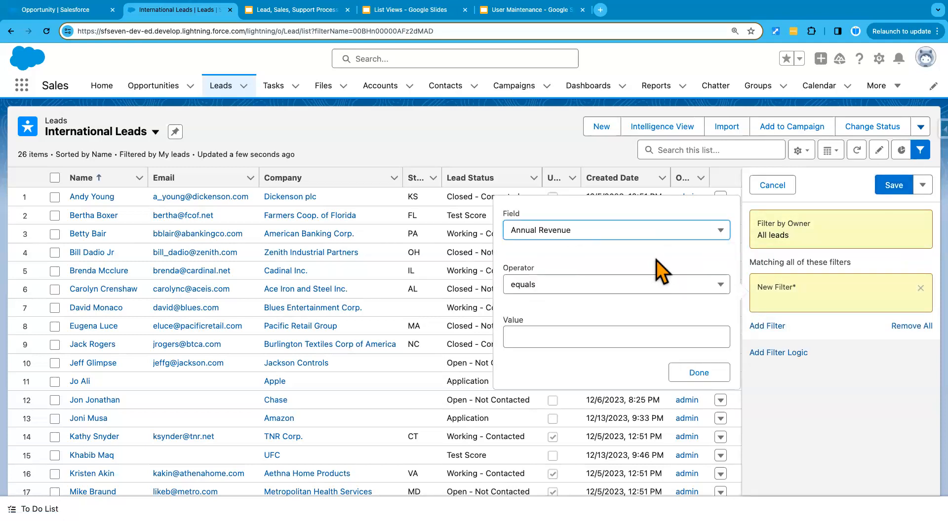
pyautogui.click(614, 233)
pyautogui.scroll(-5, 607, 335)
pyautogui.scroll(-5, 607, 335)
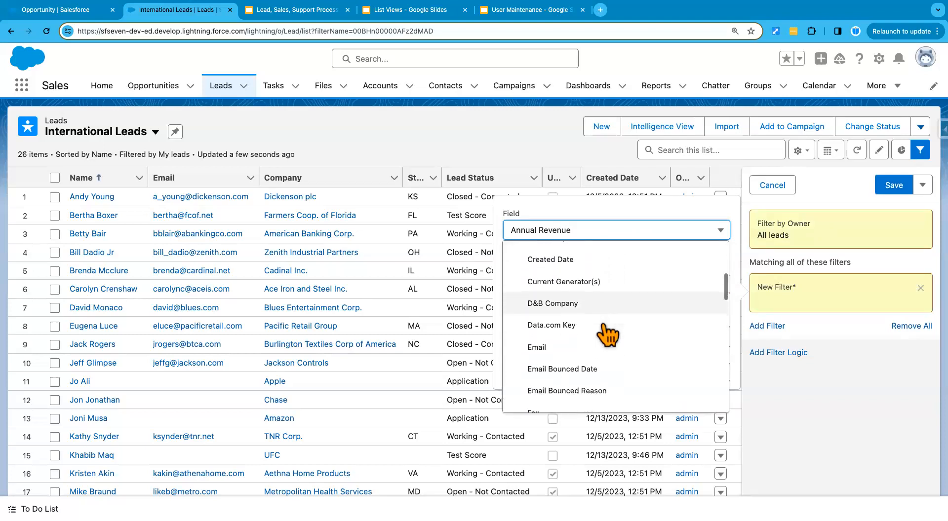
pyautogui.scroll(-2, 607, 331)
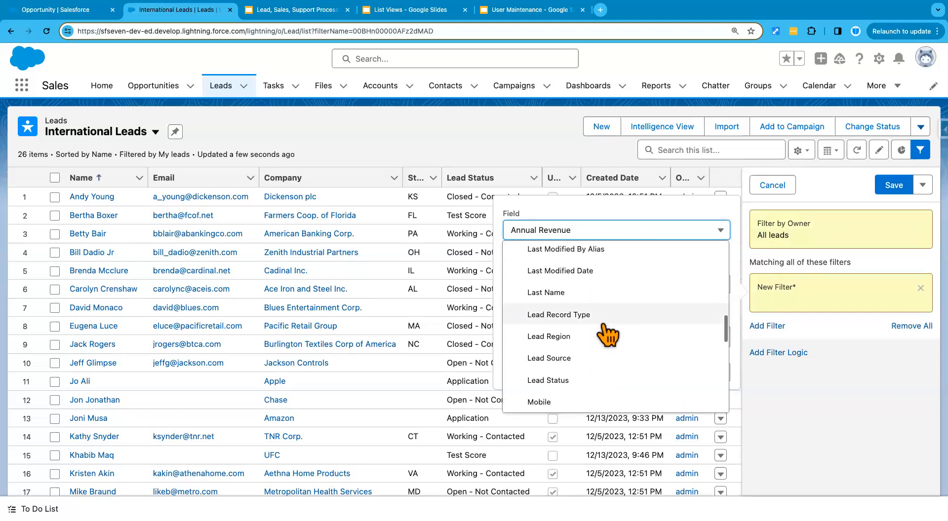
pyautogui.click(563, 314)
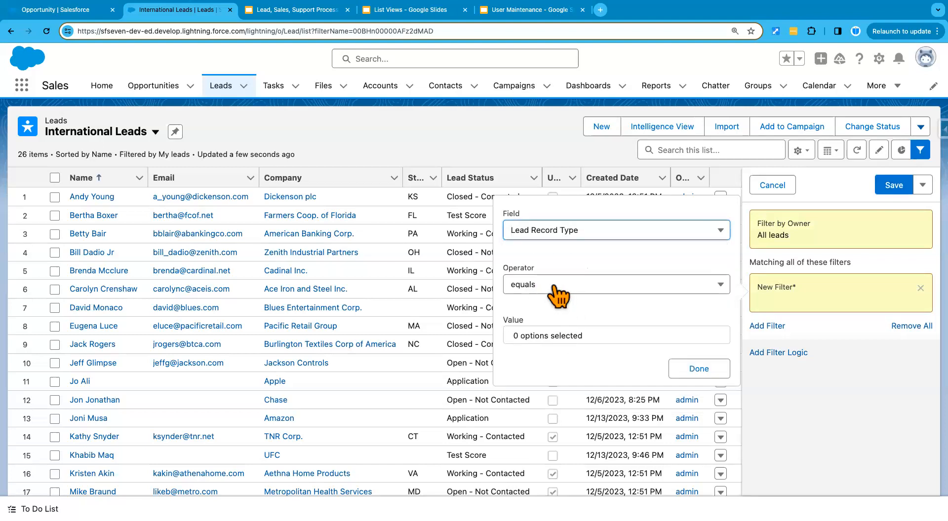
pyautogui.click(583, 336)
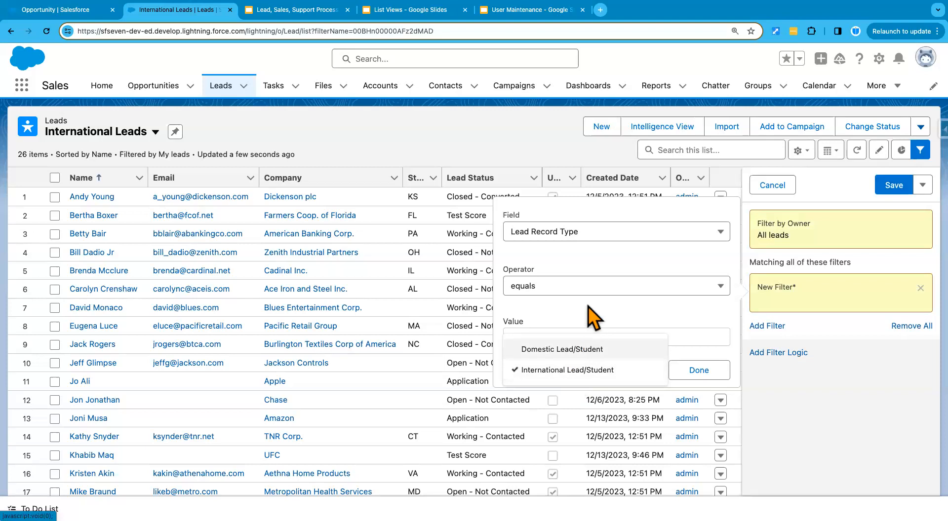
pyautogui.click(595, 318)
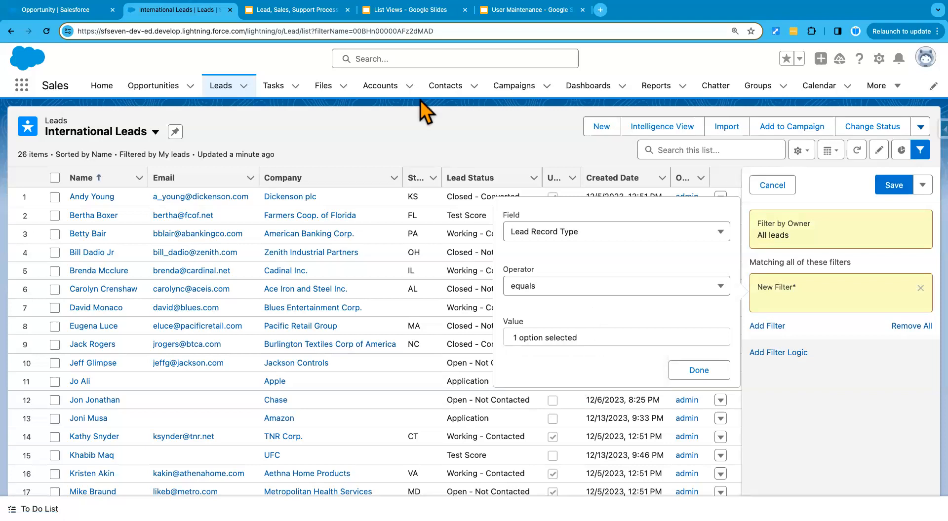
# Step: Check the list view requirement on the use case slide in Google Slides, then apply and save the International Leads filters in Salesforce
pyautogui.click(392, 11)
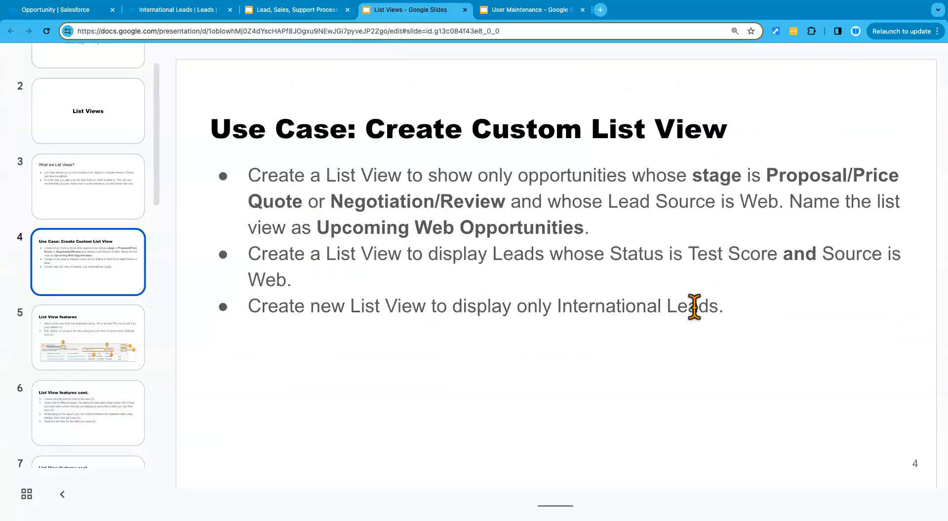
pyautogui.click(177, 10)
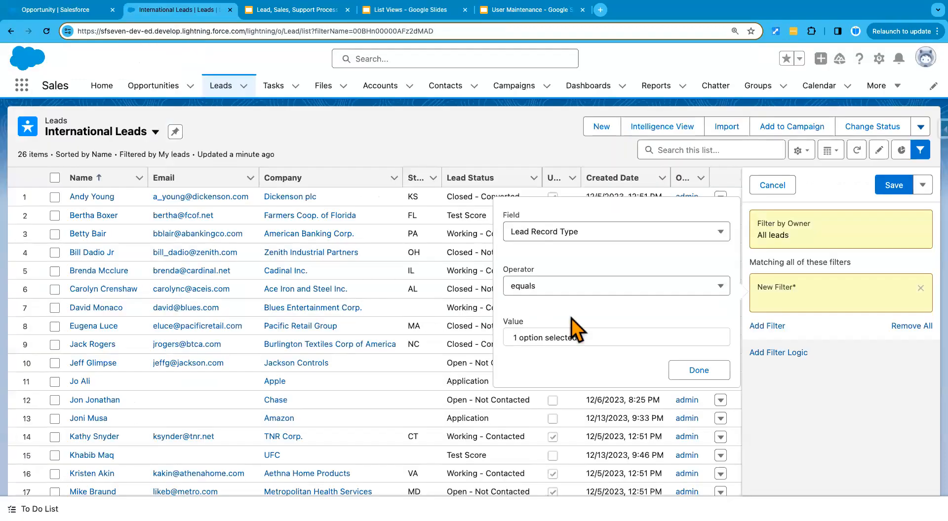
pyautogui.click(694, 371)
pyautogui.click(895, 187)
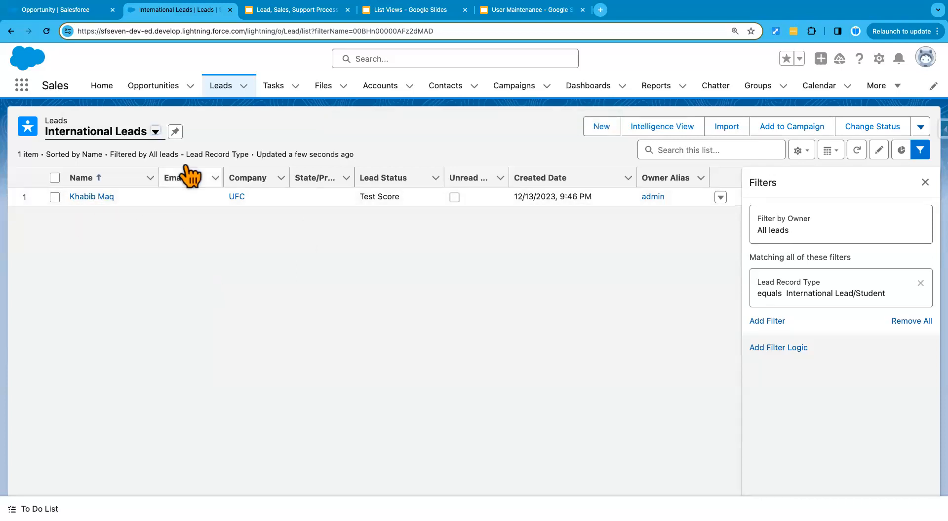
# Step: Change the record type of the recently viewed lead at Apple to International Lead/Student and save the lead
pyautogui.click(220, 88)
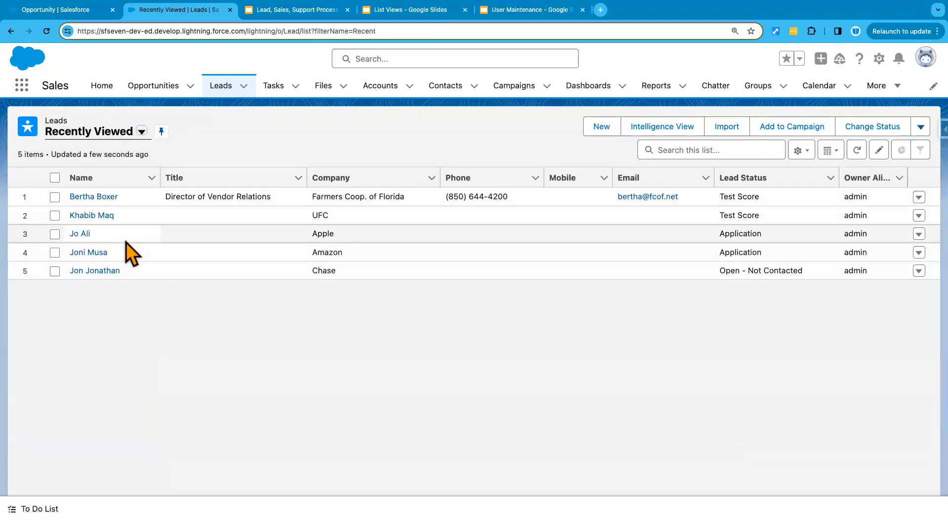
pyautogui.click(79, 235)
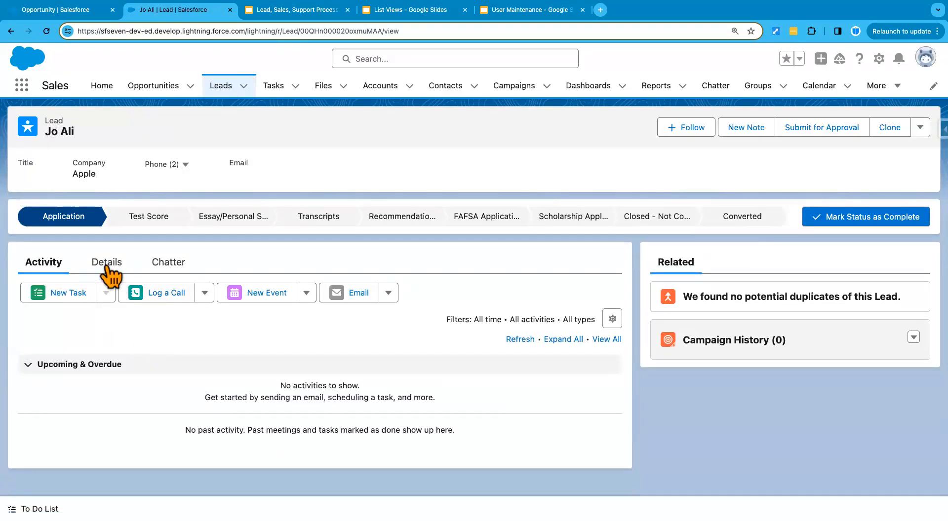
pyautogui.click(106, 264)
pyautogui.scroll(-6, 445, 444)
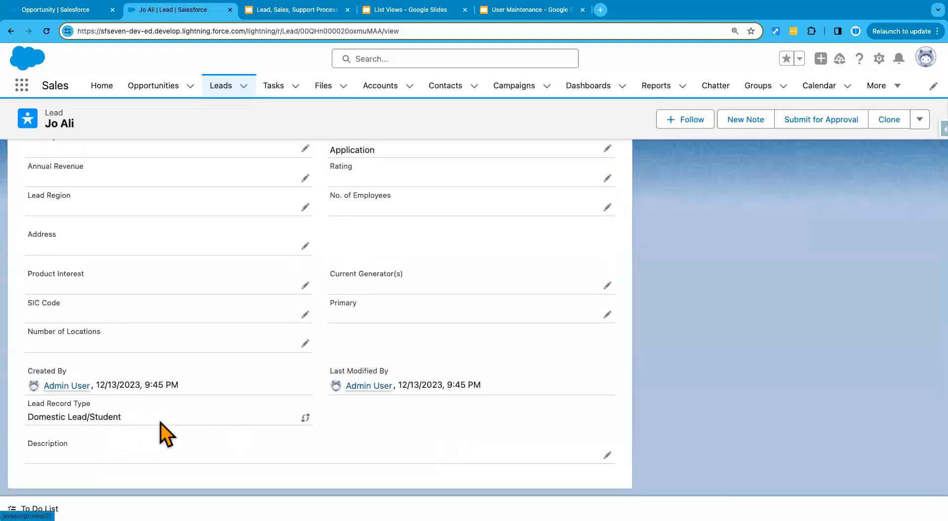
pyautogui.click(306, 418)
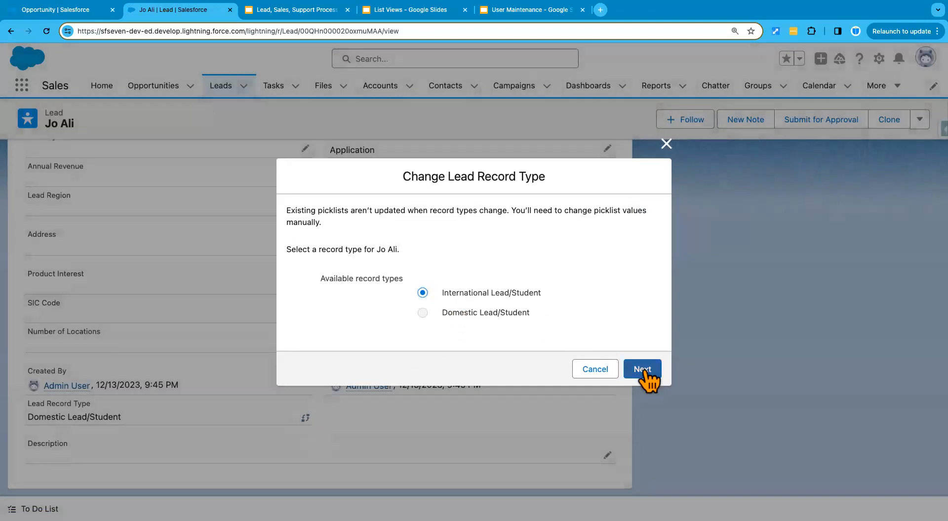
pyautogui.click(642, 369)
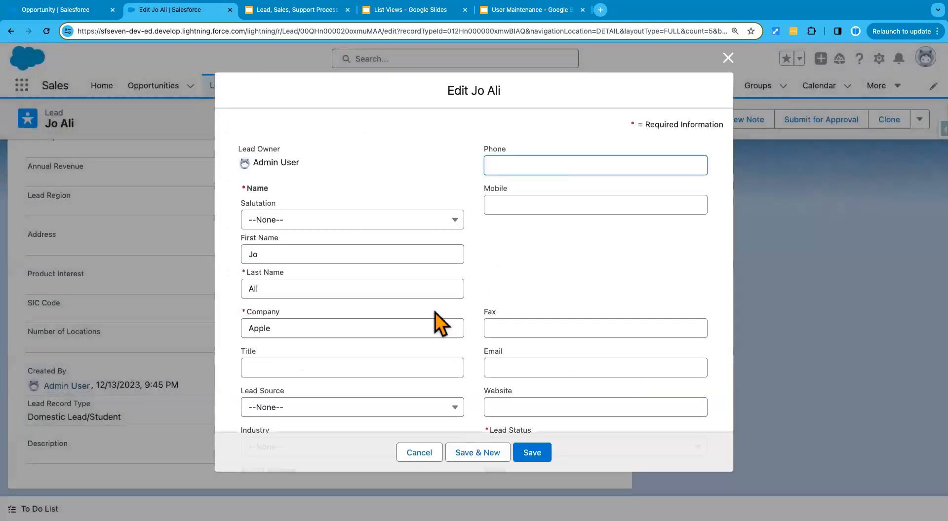
pyautogui.click(532, 453)
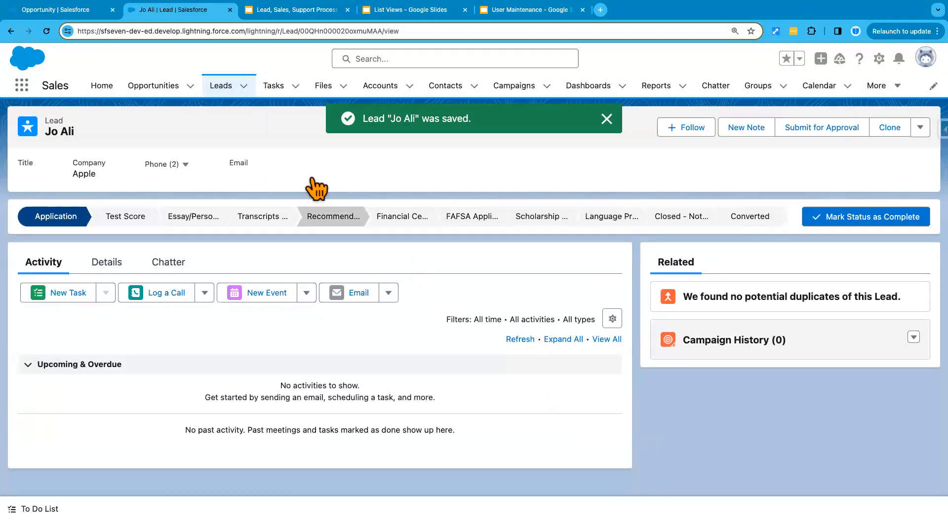
# Step: Return to the leads list and open the International Leads list view to check which leads it includes
pyautogui.click(225, 86)
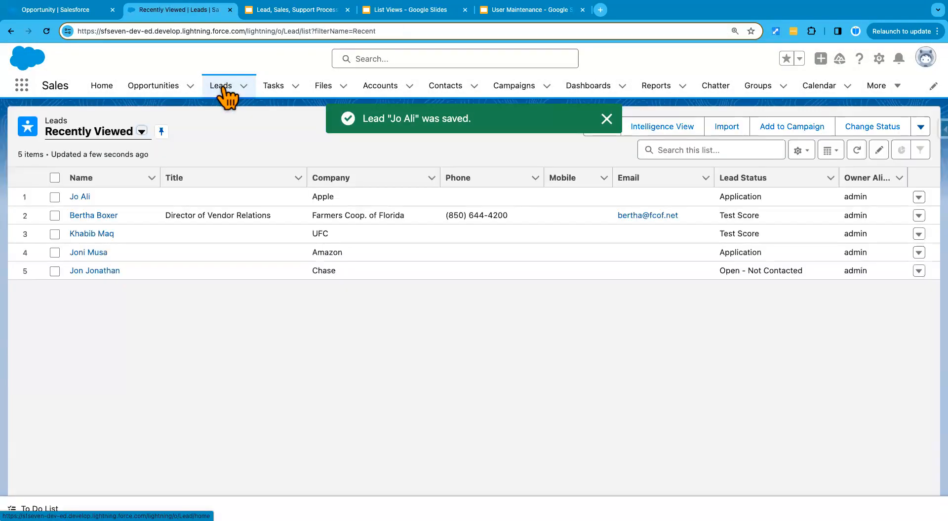
pyautogui.click(142, 133)
pyautogui.click(132, 196)
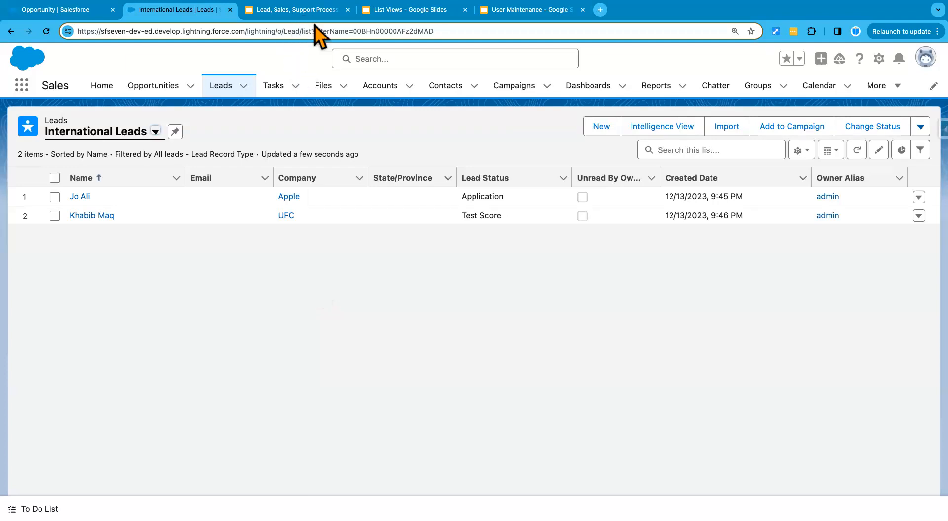
# Step: Switch to the List Views presentation and duplicate the bullet about displaying only International Leads directly below it
pyautogui.click(309, 14)
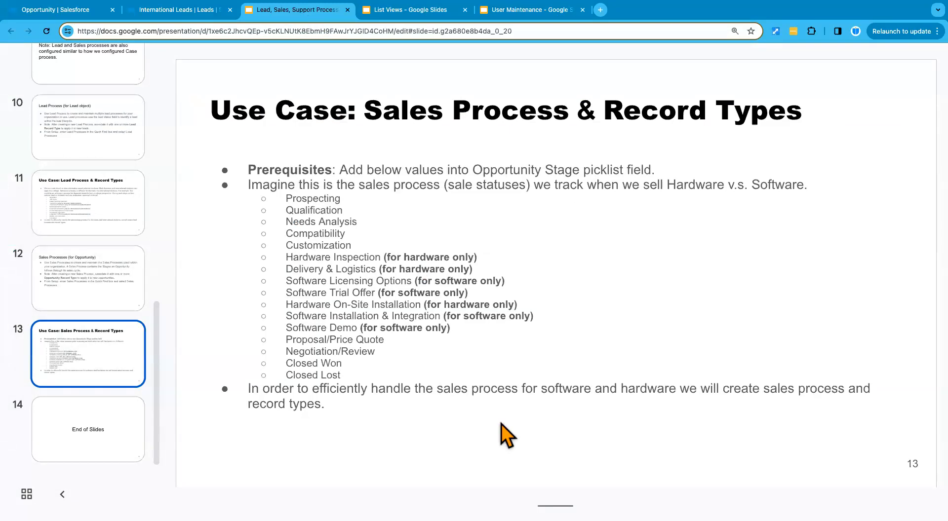
pyautogui.click(400, 11)
pyautogui.tripleClick(389, 304)
pyautogui.hotkey('ctrl', 'c')
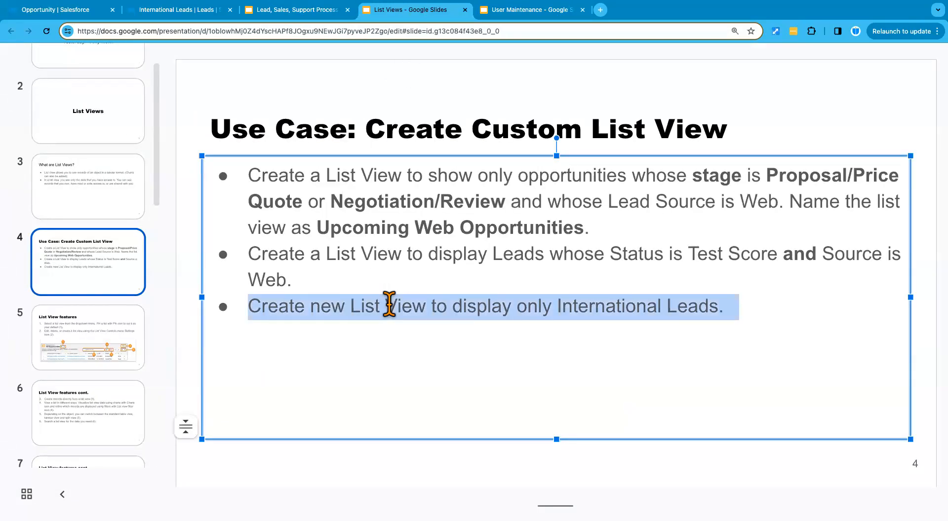
pyautogui.click(746, 312)
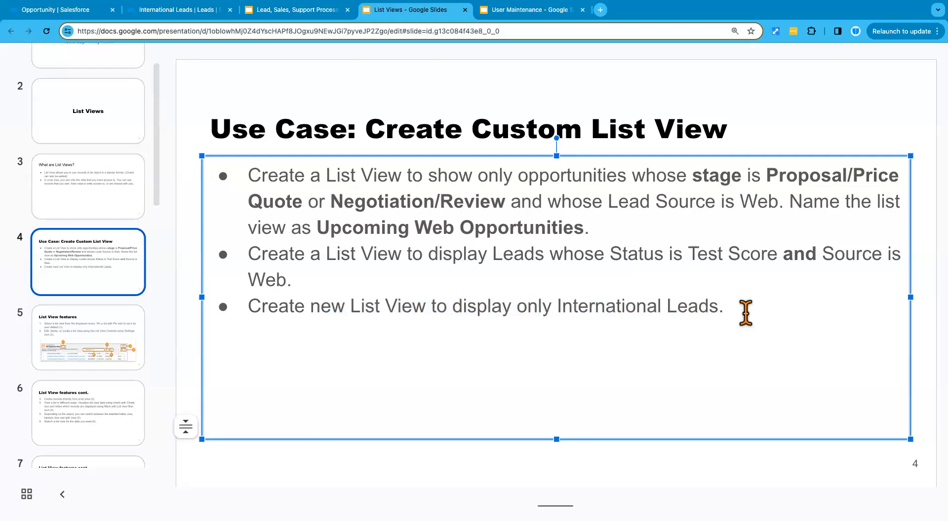
pyautogui.hotkey('ctrl', 'v')
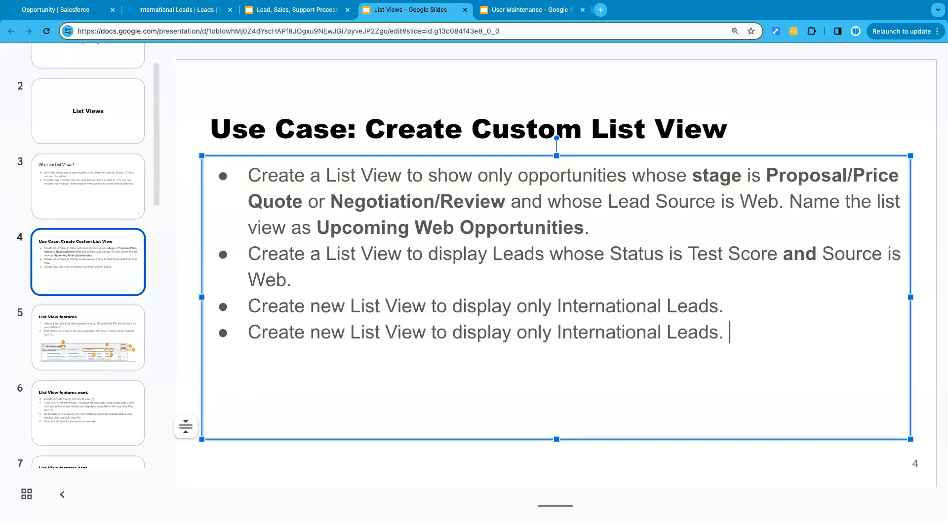
# Step: Reword the duplicated bullet to "Create new List View to display International OR Domestic Leads." and make OR bold
pyautogui.doubleClick(538, 335)
pyautogui.press('BackSpace')
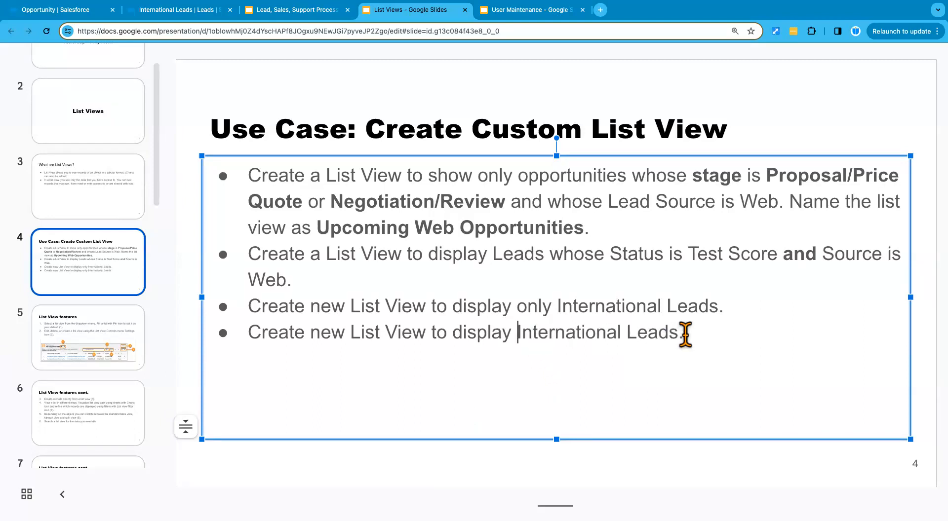
pyautogui.click(626, 334)
pyautogui.write('OR ')
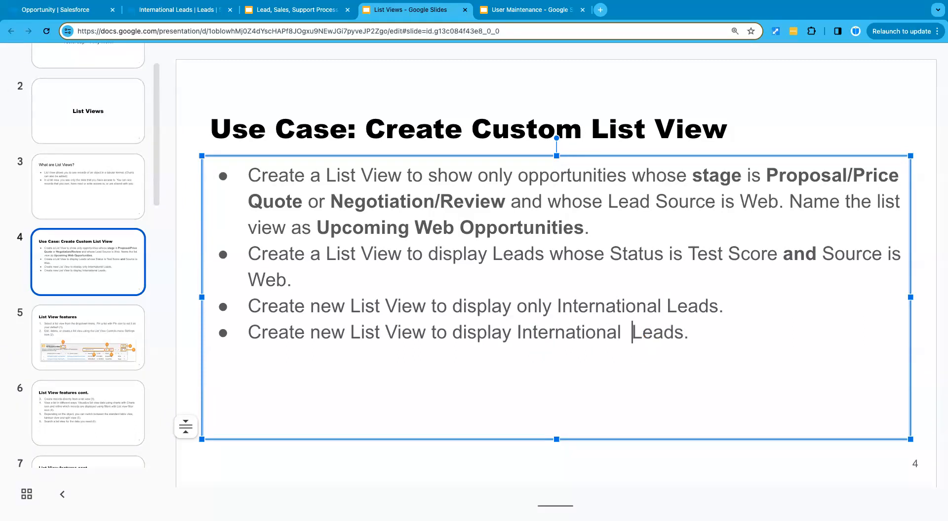
pyautogui.write('Domestic')
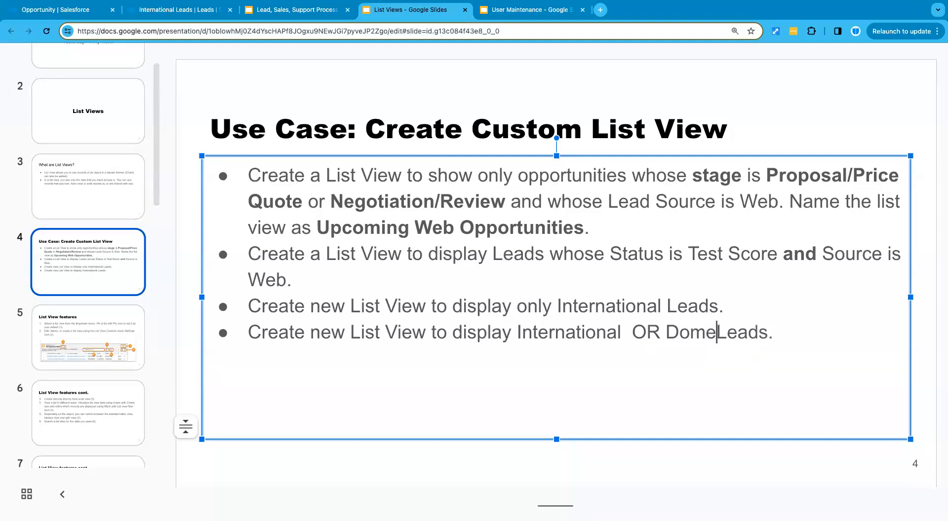
pyautogui.doubleClick(643, 334)
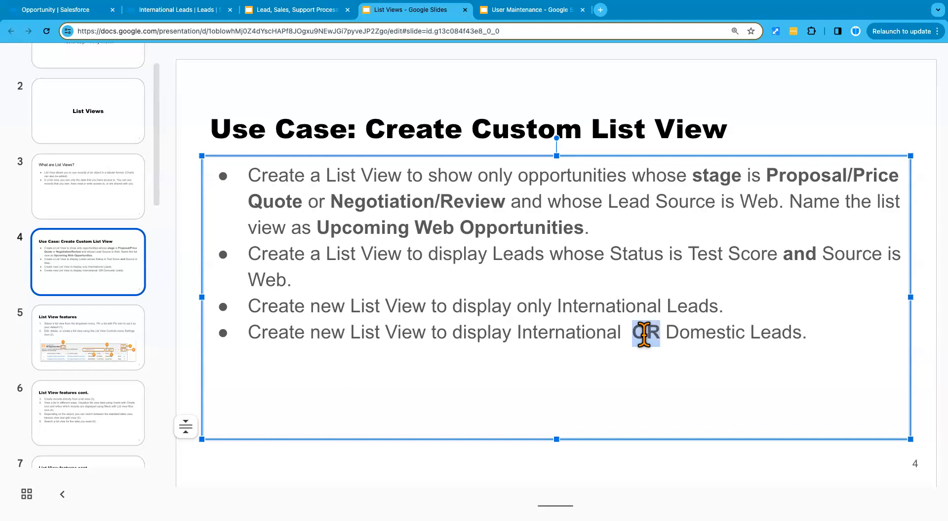
pyautogui.click(655, 488)
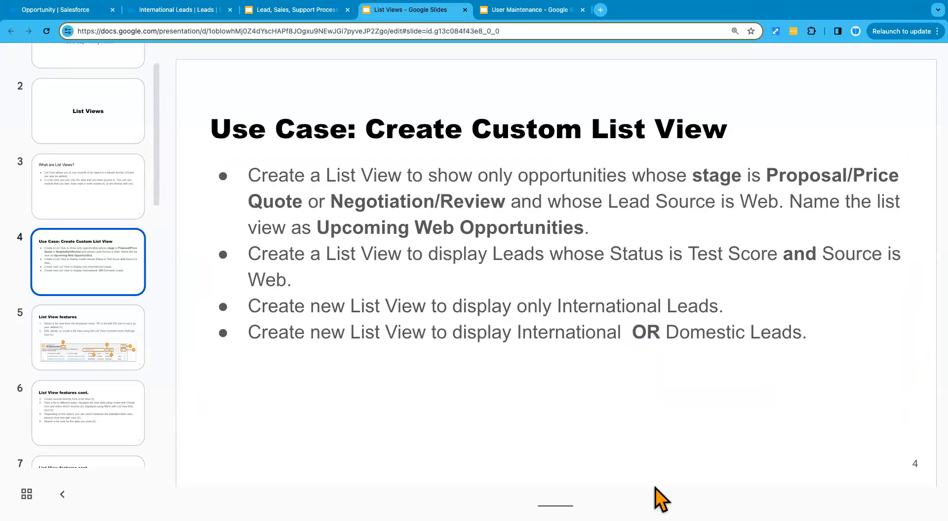
# Step: Copy the phrase "International OR Domestic Leads" from the last bullet of the use case slide
pyautogui.moveTo(517, 332); pyautogui.dragTo(799, 329)
pyautogui.press('super+c')
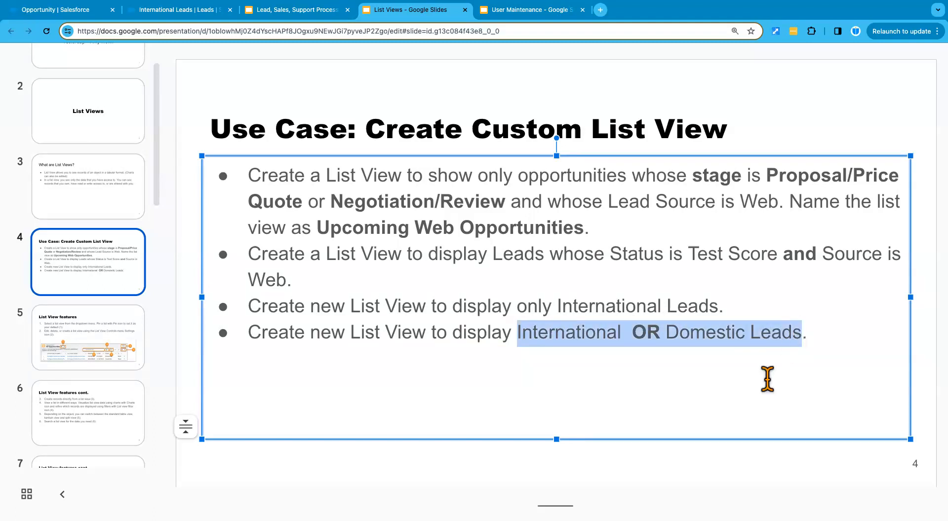
pyautogui.click(728, 477)
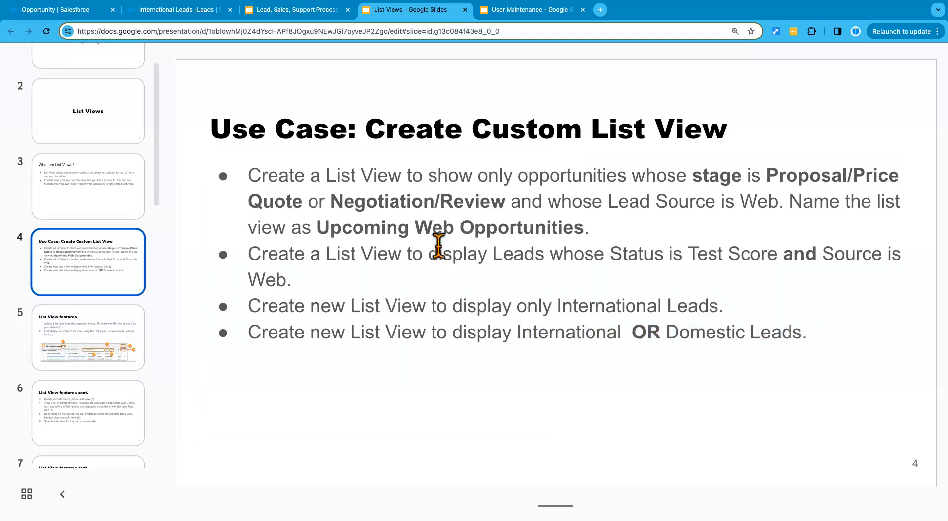
# Step: Switch back to the Salesforce leads list and create a new list view named International OR Domestic Leads, visible only to its creator
pyautogui.click(89, 15)
pyautogui.click(181, 12)
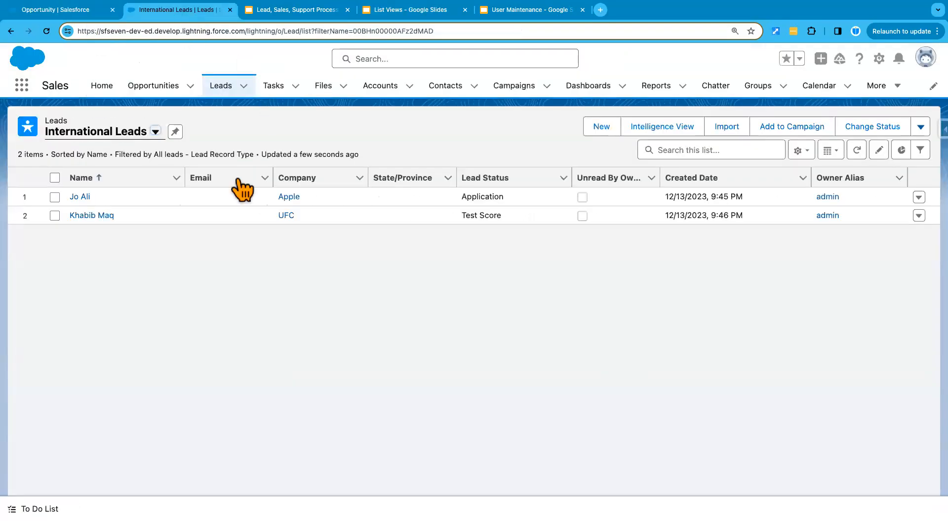
pyautogui.click(221, 94)
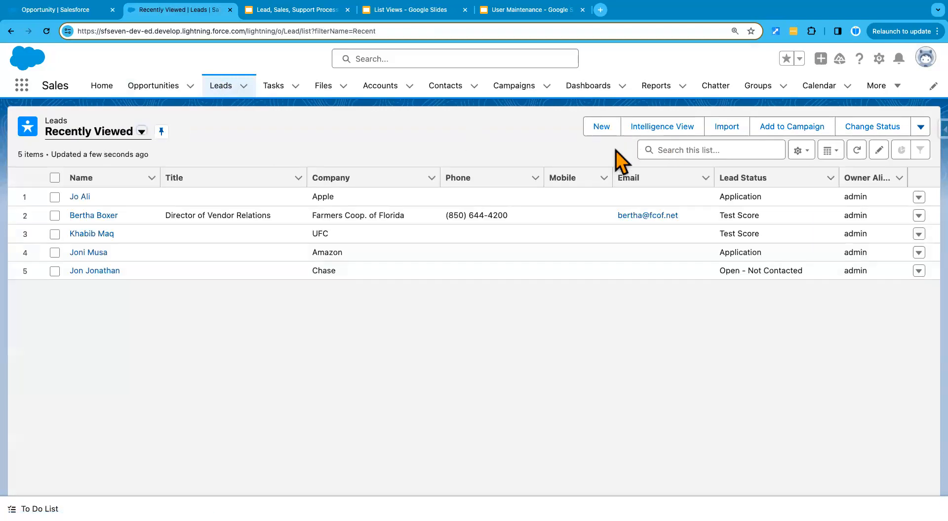
pyautogui.click(801, 151)
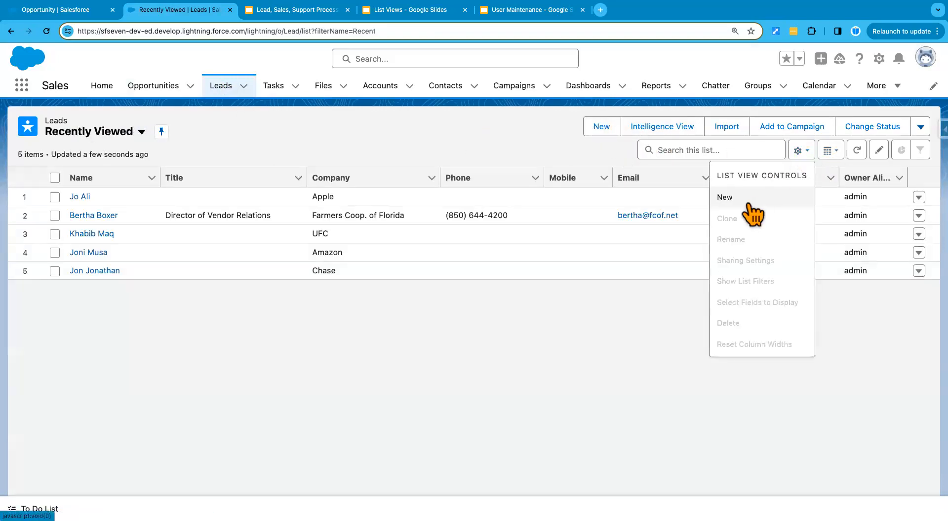
pyautogui.click(725, 197)
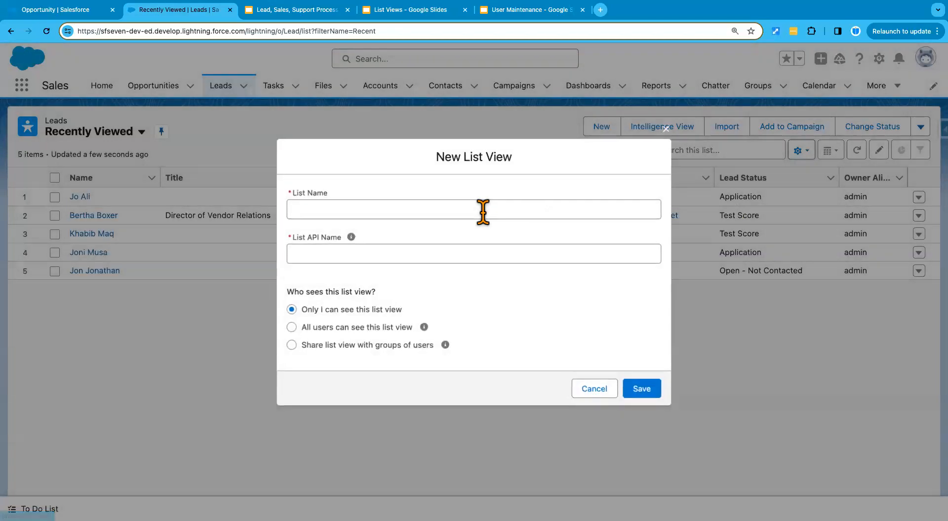
pyautogui.press('super+v')
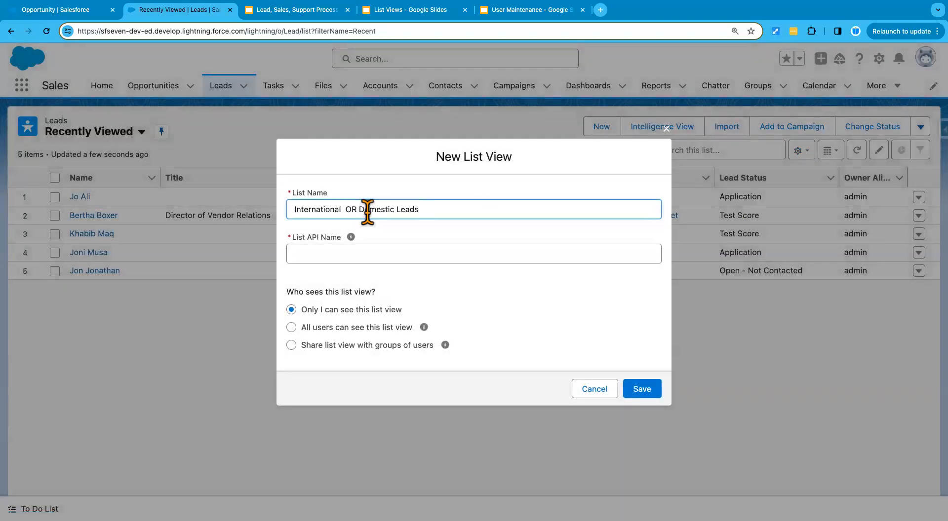
pyautogui.click(446, 230)
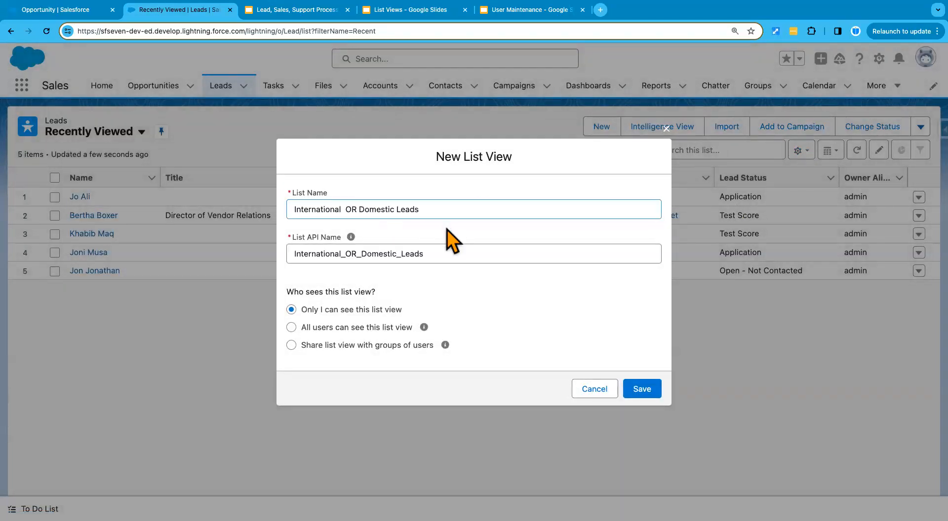
pyautogui.click(642, 389)
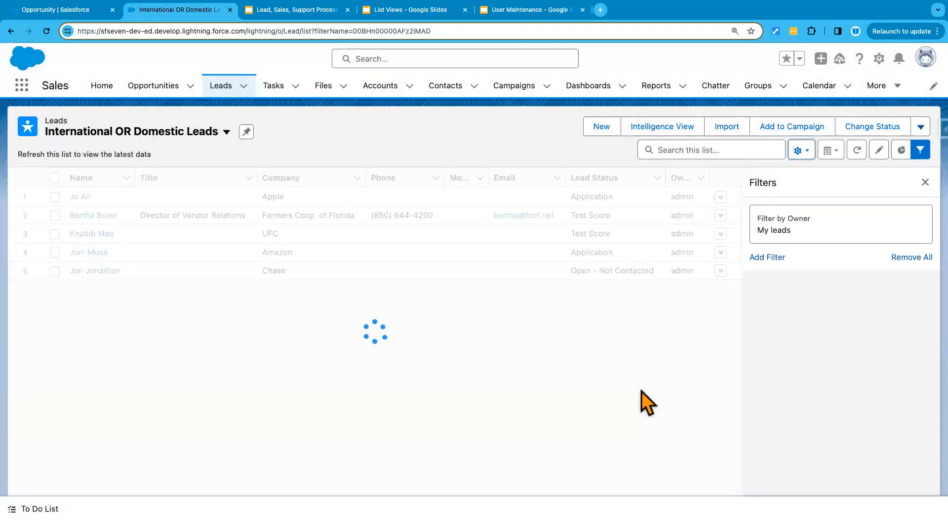
# Step: Set the list view's owner filter to All leads and add a new field filter with the equals operator
pyautogui.click(801, 232)
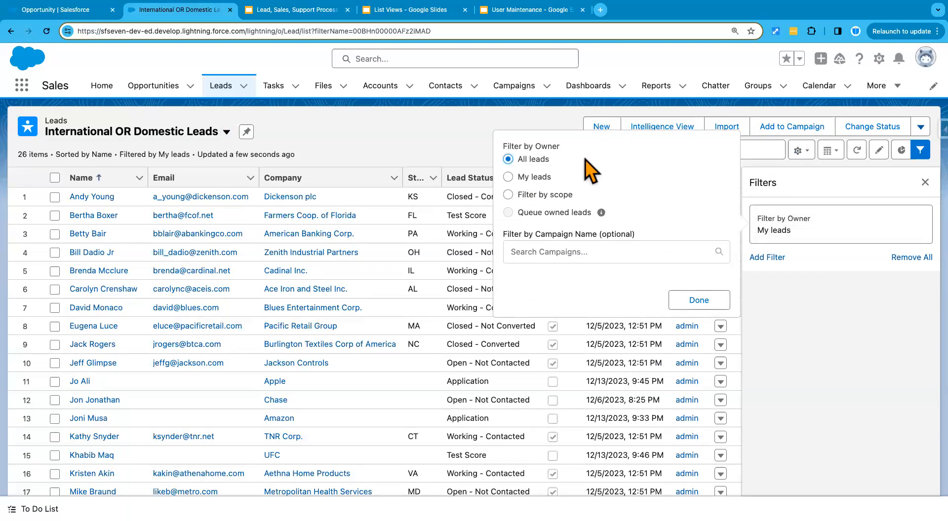
pyautogui.click(700, 301)
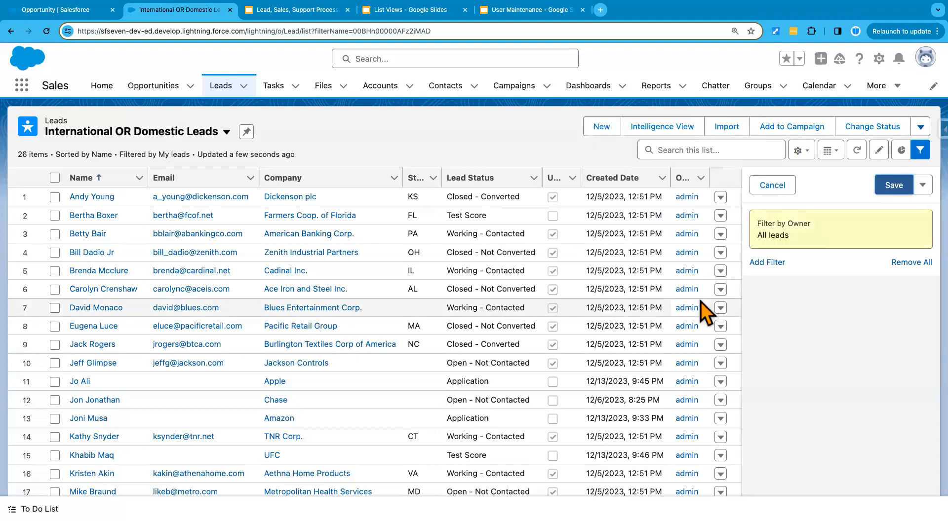
pyautogui.click(768, 259)
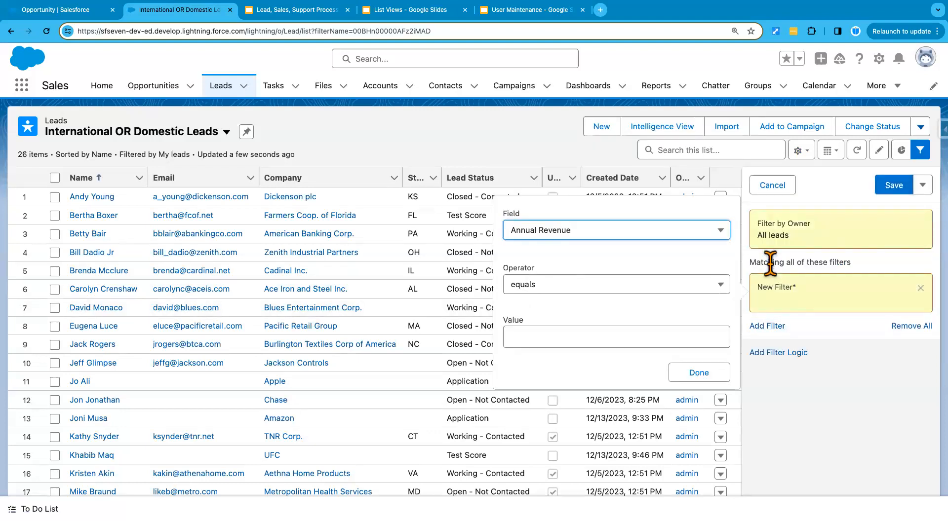
pyautogui.click(575, 290)
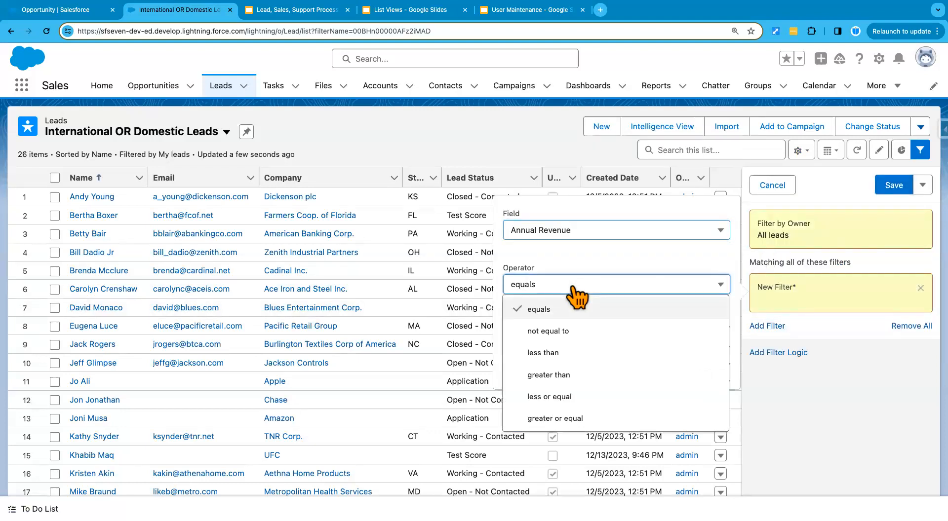
pyautogui.click(568, 316)
pyautogui.click(558, 336)
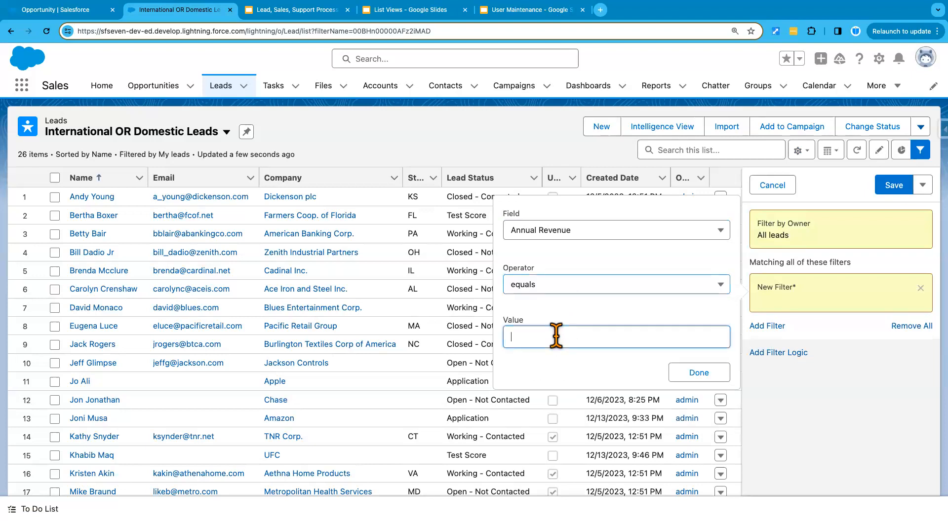
# Step: Set the new filter to Lead Record Type equals Domestic Lead/Student, International Lead/Student, and save the list view filters
pyautogui.click(561, 232)
pyautogui.scroll(-4, 567, 326)
pyautogui.scroll(-10, 570, 335)
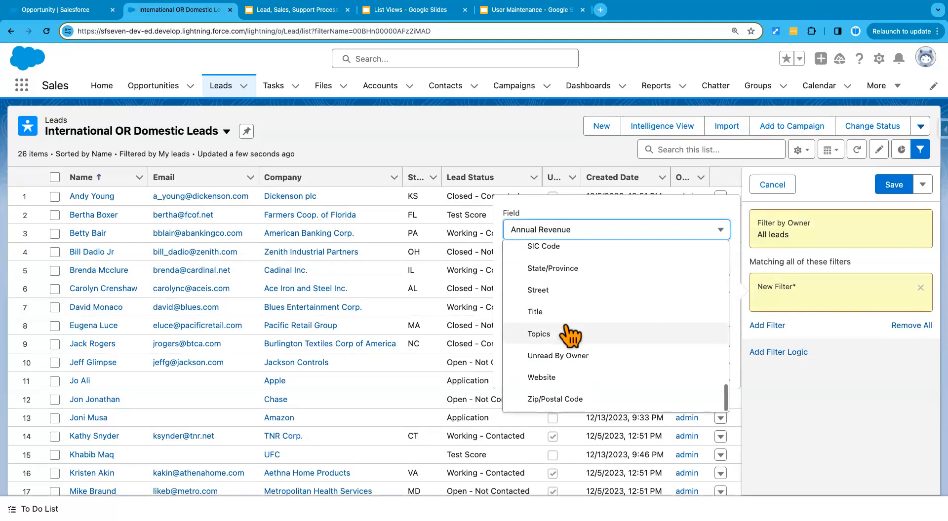
pyautogui.scroll(3, 570, 336)
pyautogui.scroll(4, 570, 336)
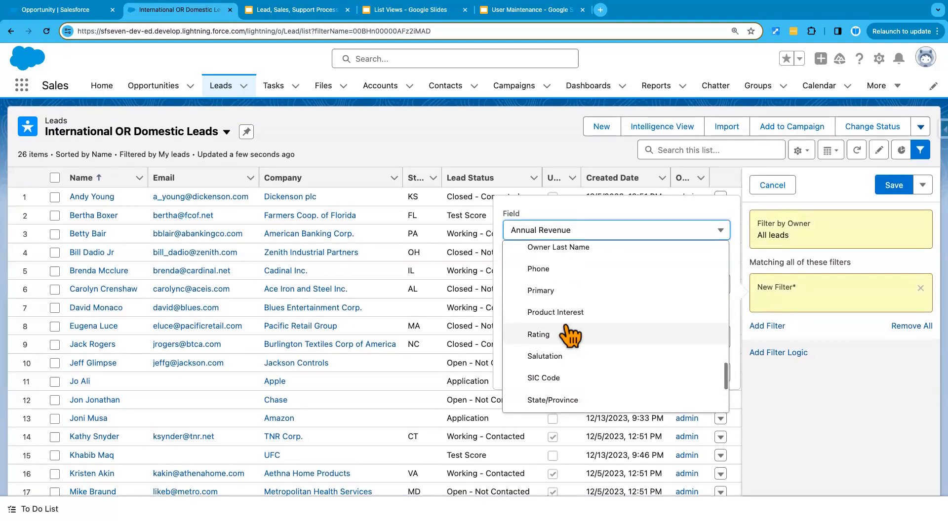
pyautogui.scroll(3, 568, 334)
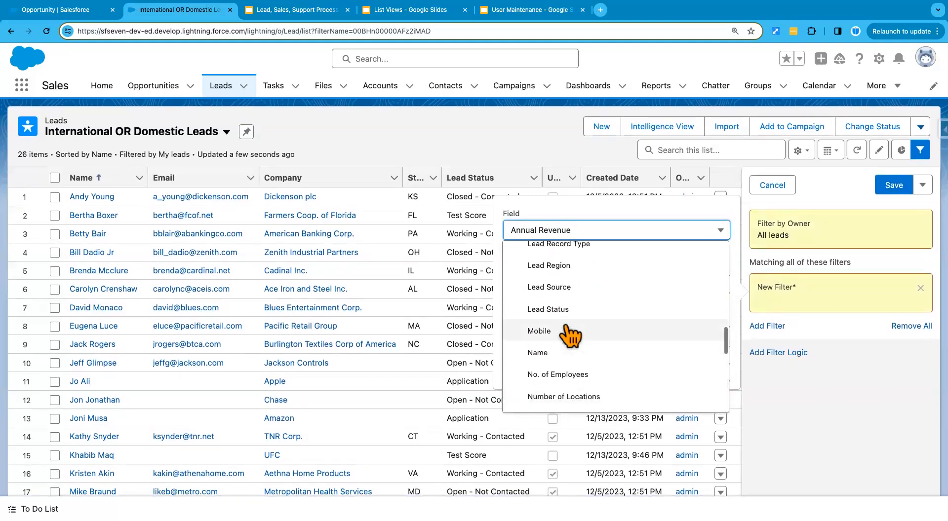
pyautogui.click(565, 301)
pyautogui.click(562, 336)
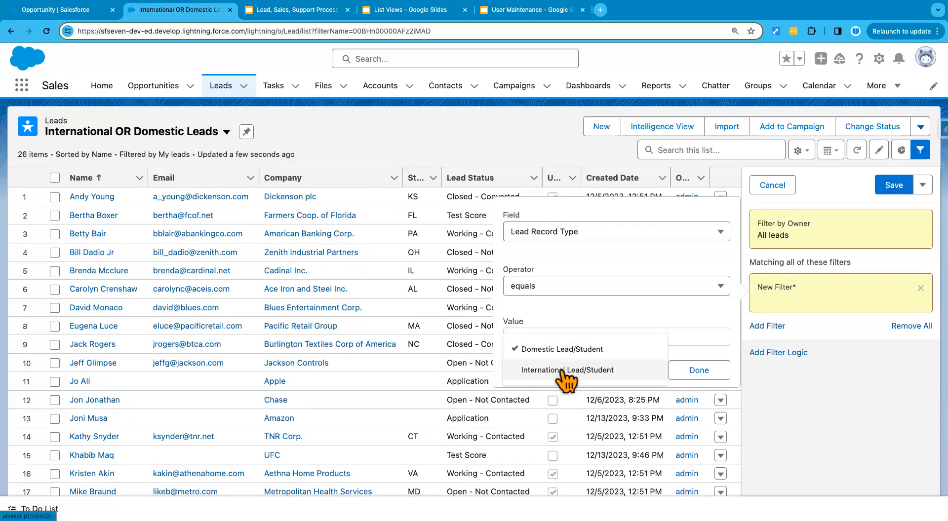
pyautogui.click(598, 312)
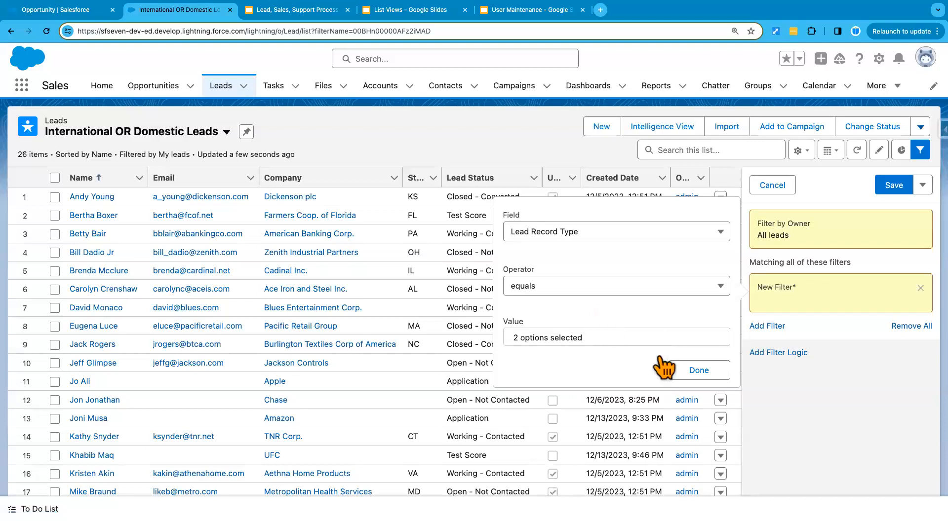
pyautogui.click(681, 370)
pyautogui.click(889, 186)
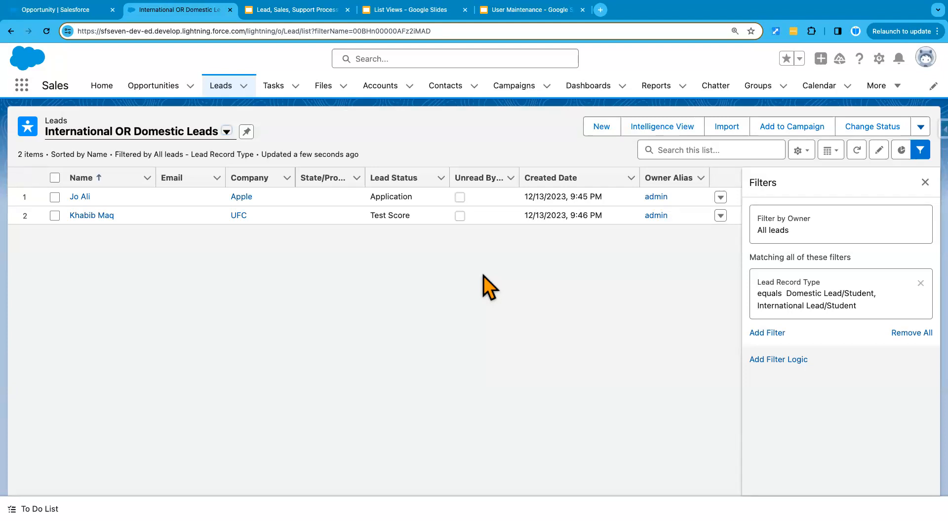
# Step: Close the filters of the International OR Domestic Leads list view and switch to the International Leads list view
pyautogui.click(226, 131)
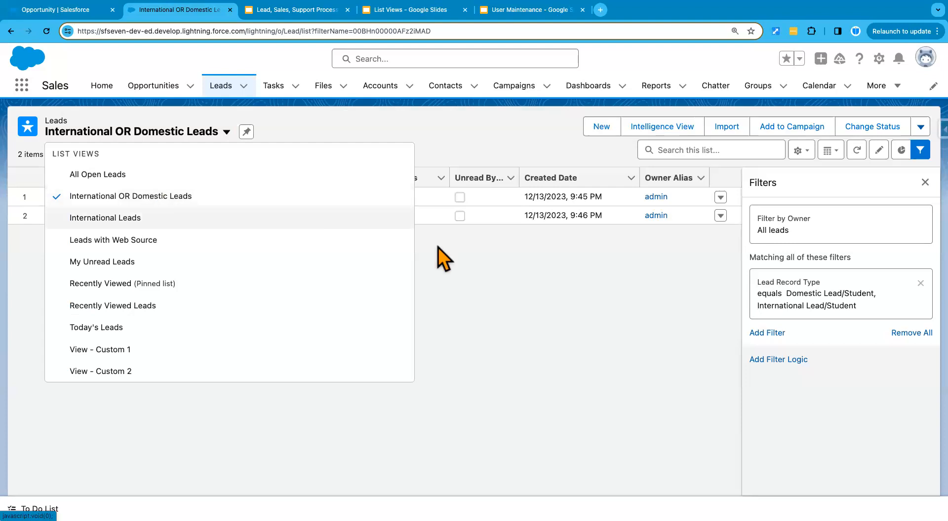
pyautogui.click(445, 262)
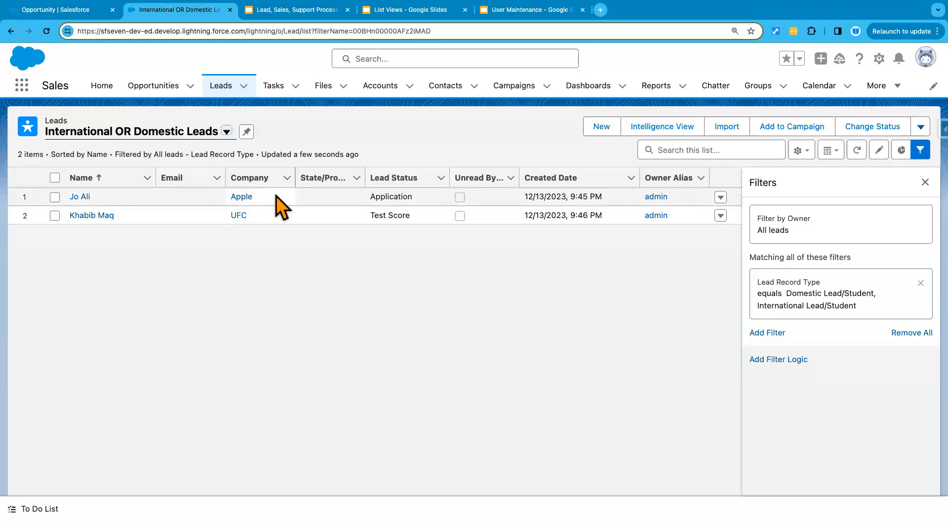
pyautogui.click(924, 183)
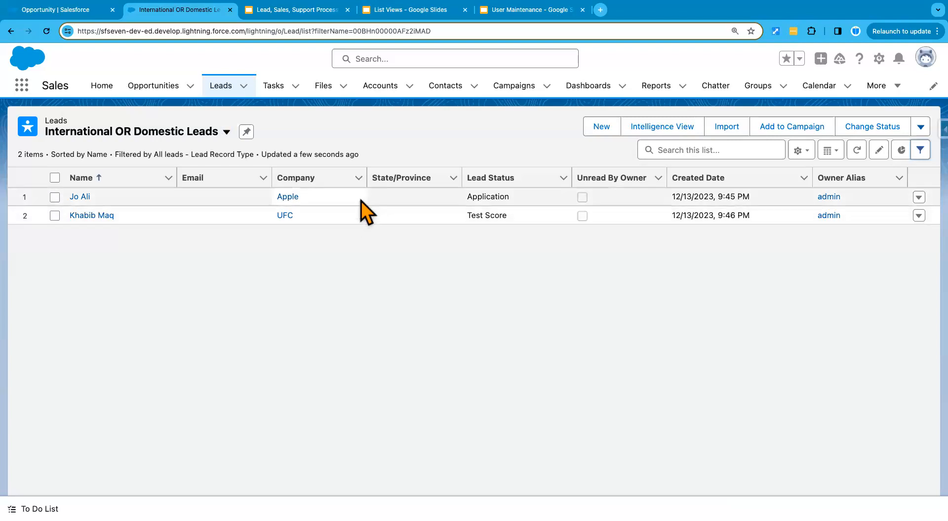
pyautogui.click(226, 132)
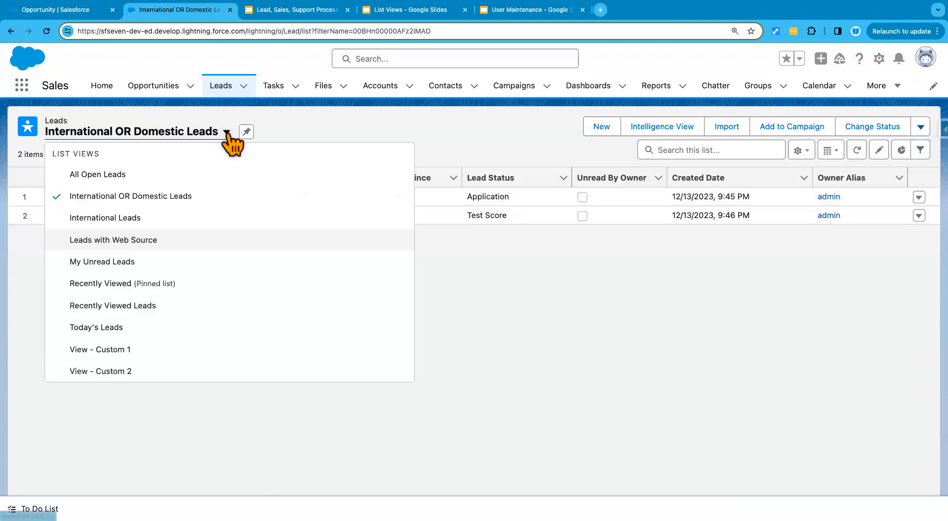
pyautogui.click(139, 221)
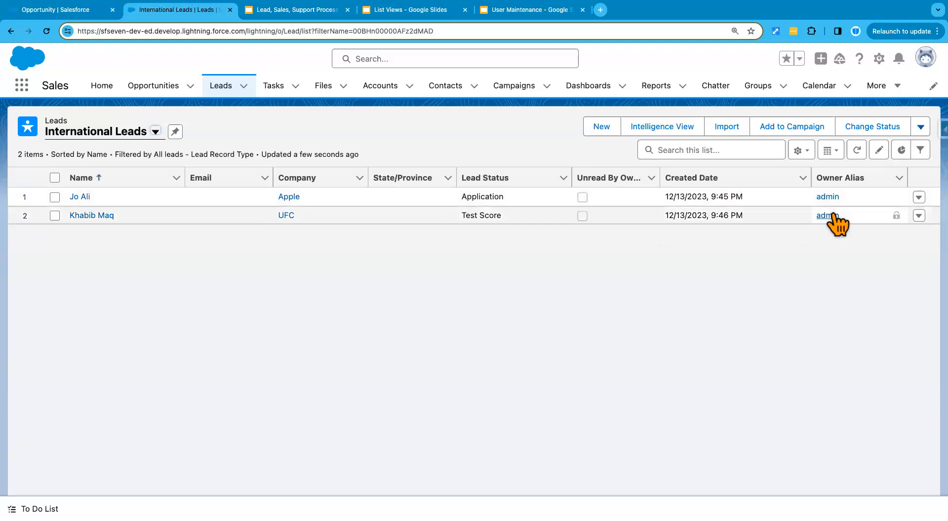
# Step: Edit the company names inline to Apple Co for the first lead and UFC Co for the second, and save
pyautogui.click(357, 197)
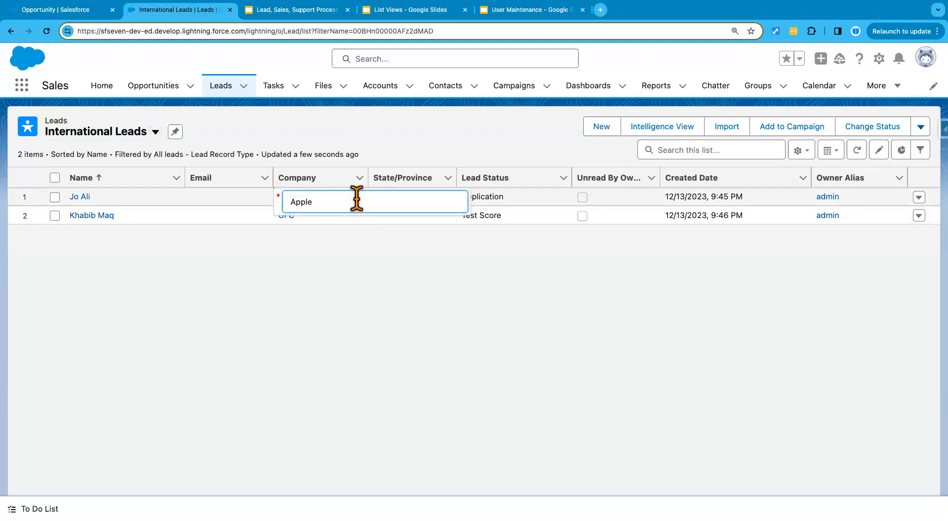
pyautogui.write('Co')
pyautogui.click(363, 244)
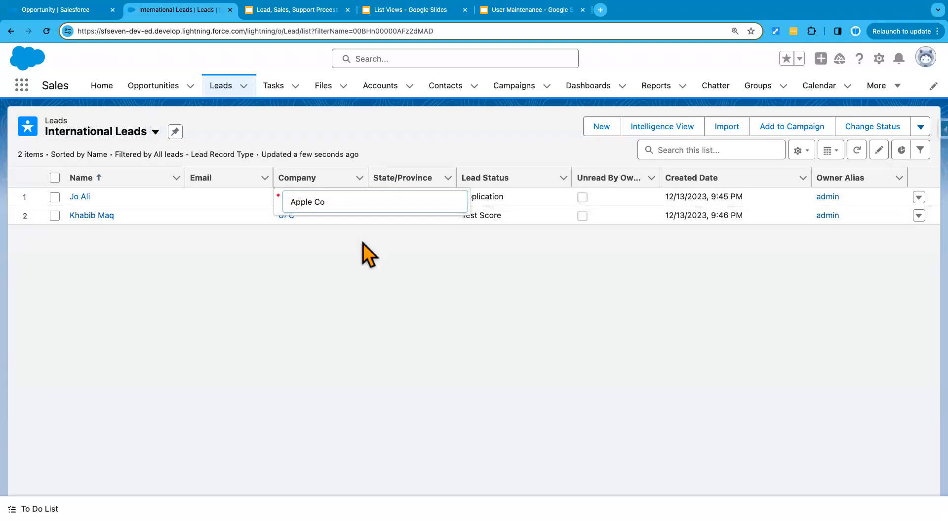
pyautogui.click(336, 213)
pyautogui.click(358, 216)
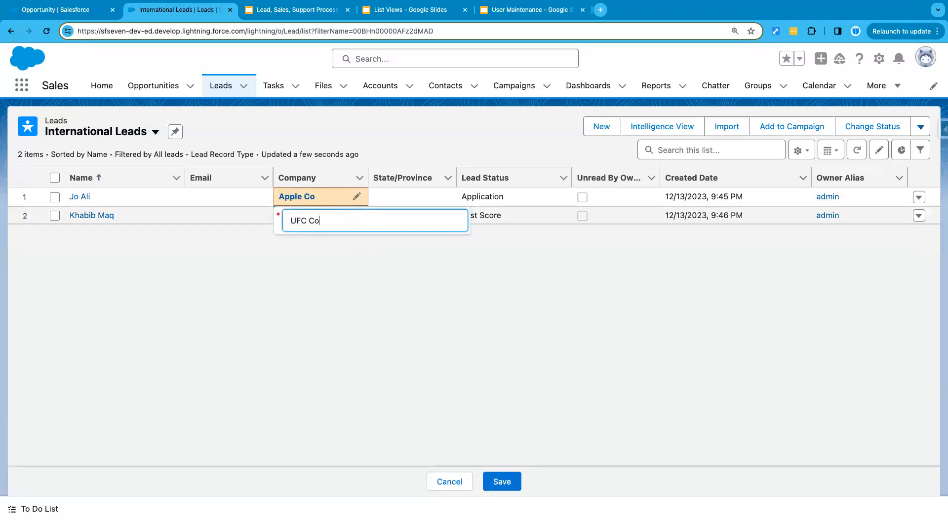
pyautogui.click(338, 286)
pyautogui.click(500, 481)
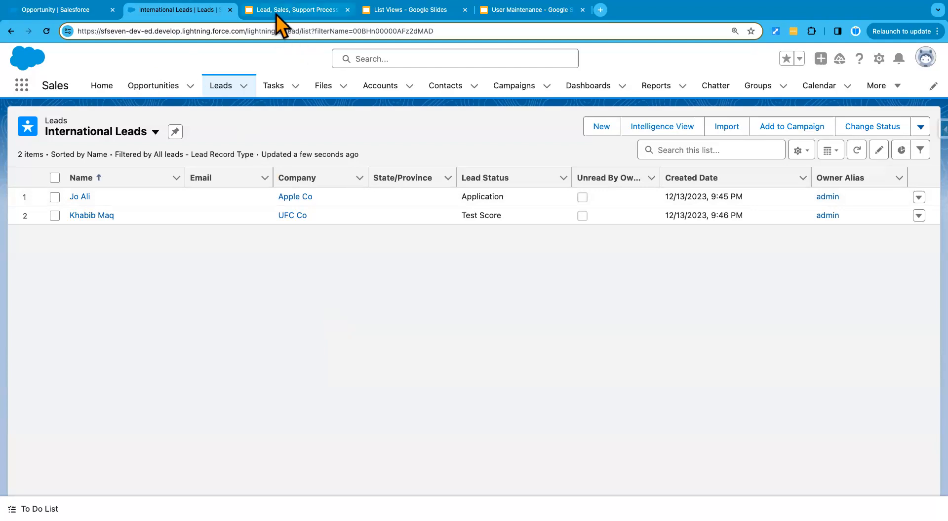
# Step: Switch to the List Views presentation and paste a plain-text copy of the Test Score and Web source bullet as a new last bullet
pyautogui.click(403, 15)
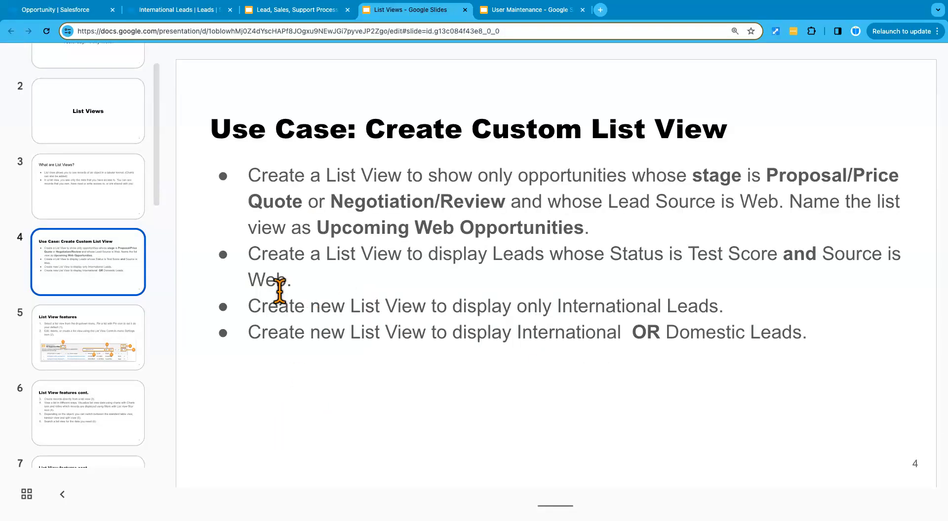
pyautogui.moveTo(293, 285); pyautogui.dragTo(246, 255)
pyautogui.hotkey('ctrl', 'c')
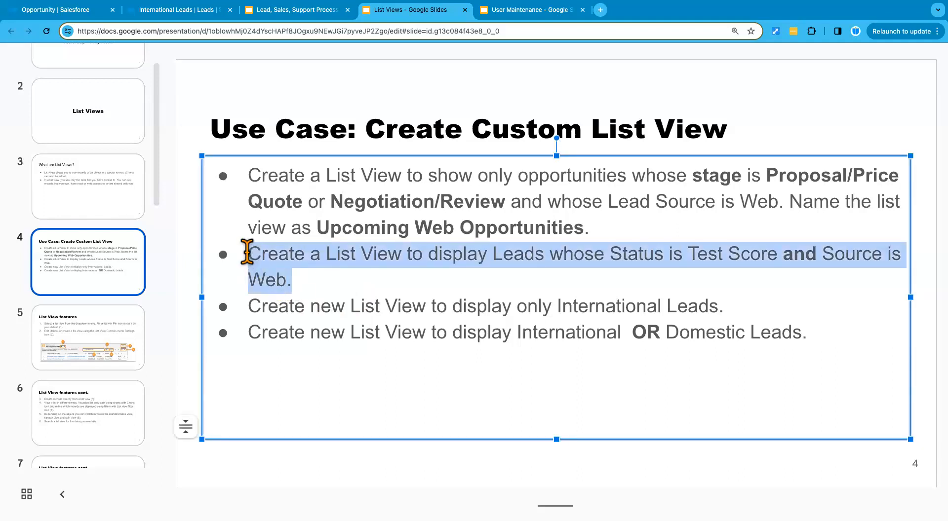
pyautogui.click(808, 335)
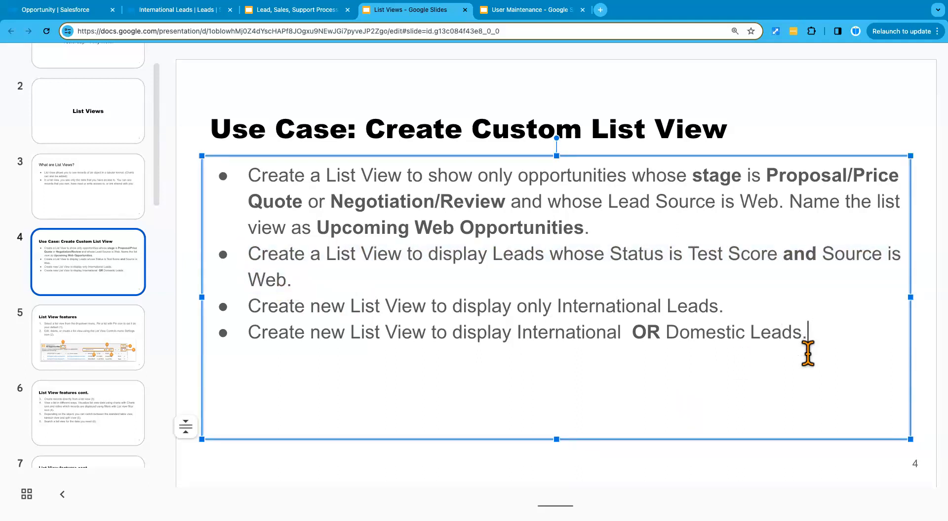
pyautogui.press('Return')
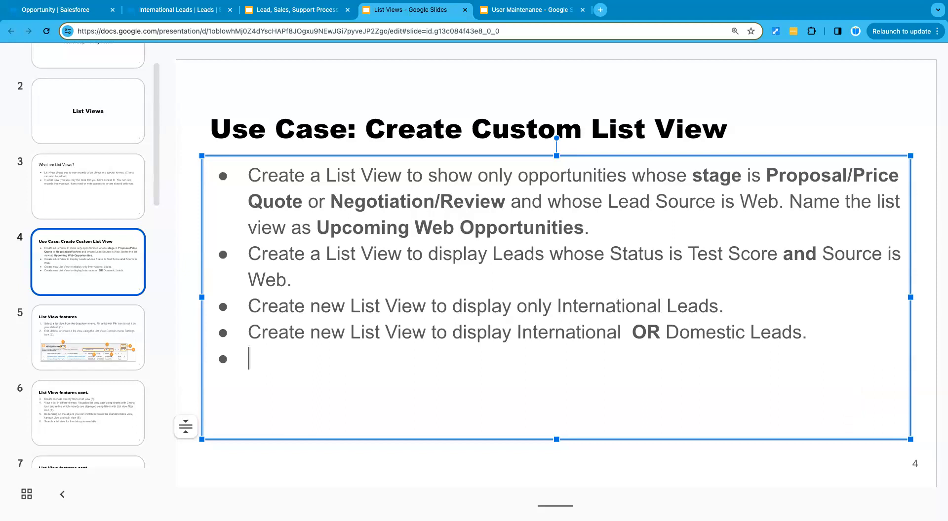
pyautogui.hotkey('ctrl', 'shift', 'v')
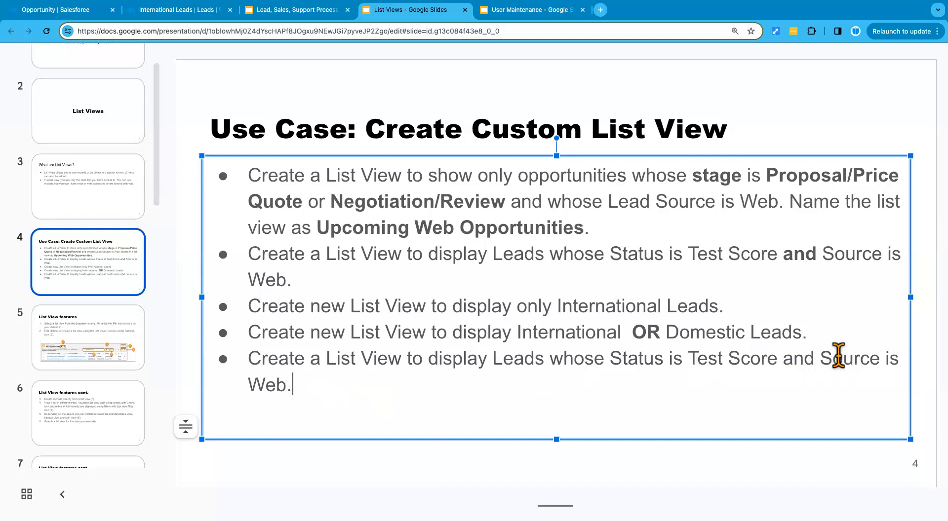
# Step: Replace "and" with a bold "or" in the last bullet of the use case slide
pyautogui.doubleClick(801, 256)
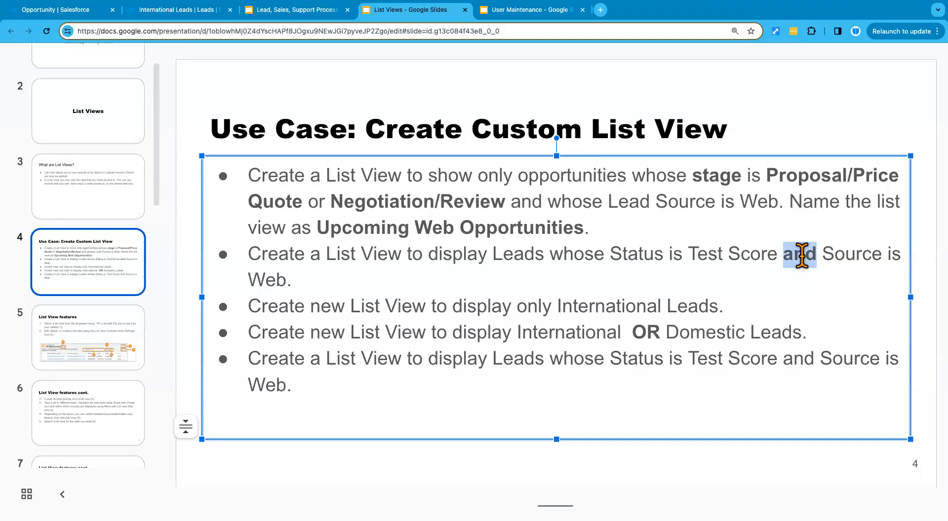
pyautogui.doubleClick(797, 360)
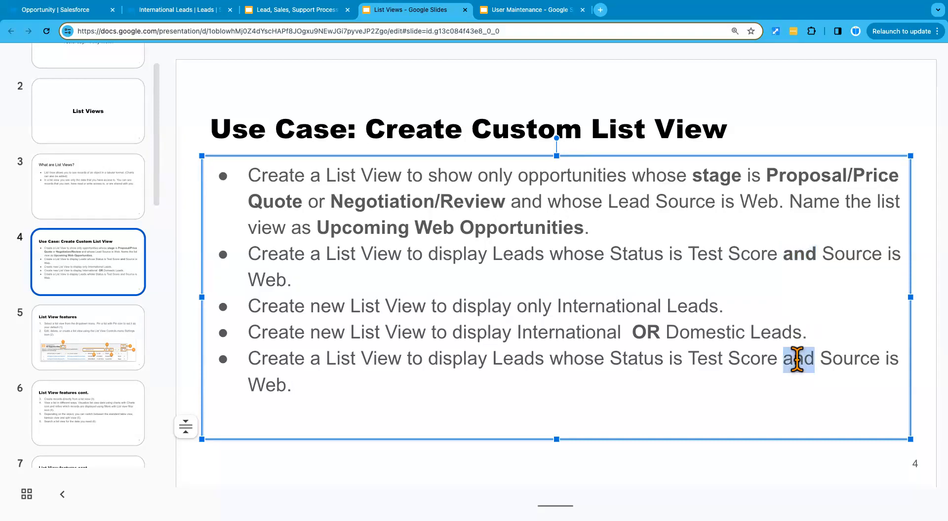
pyautogui.write('or')
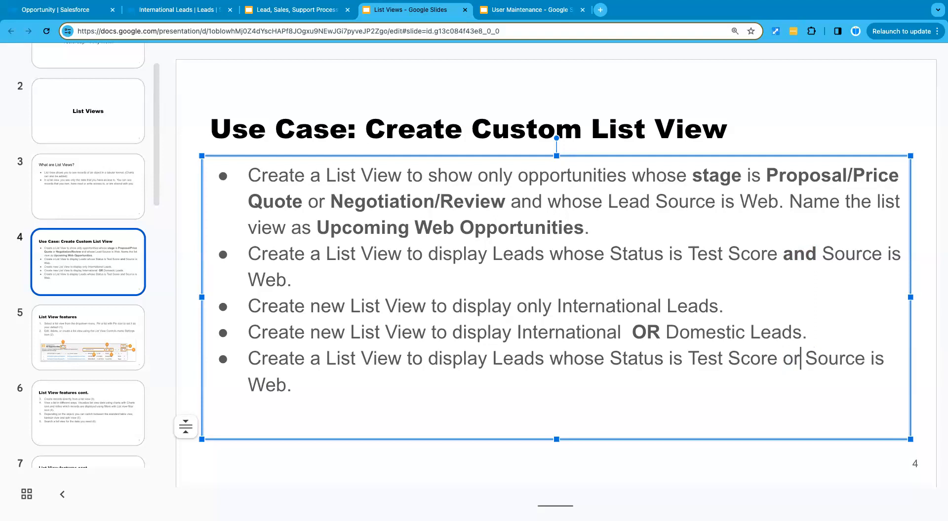
pyautogui.hotkey('shift', 'Left')
pyautogui.hotkey('ctrl', 'b')
pyautogui.click(784, 494)
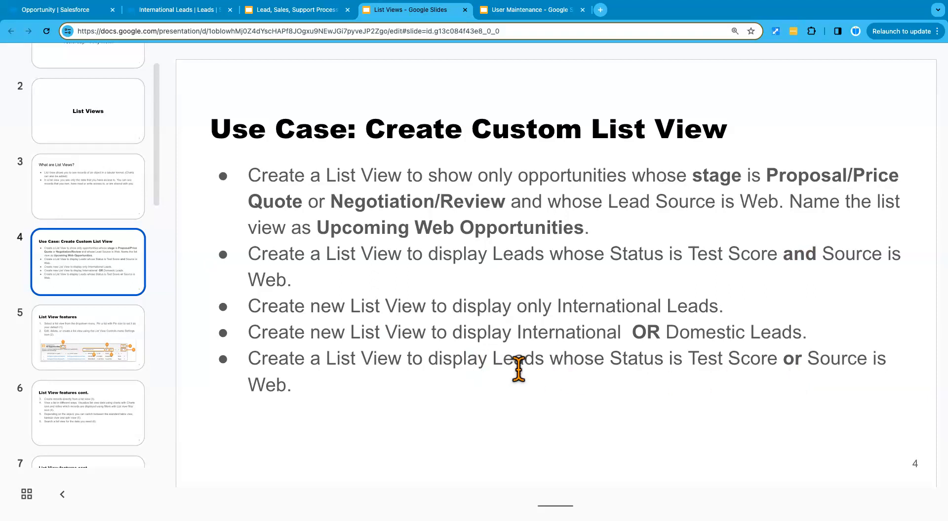
pyautogui.click(492, 359)
pyautogui.moveTo(492, 359); pyautogui.dragTo(425, 391)
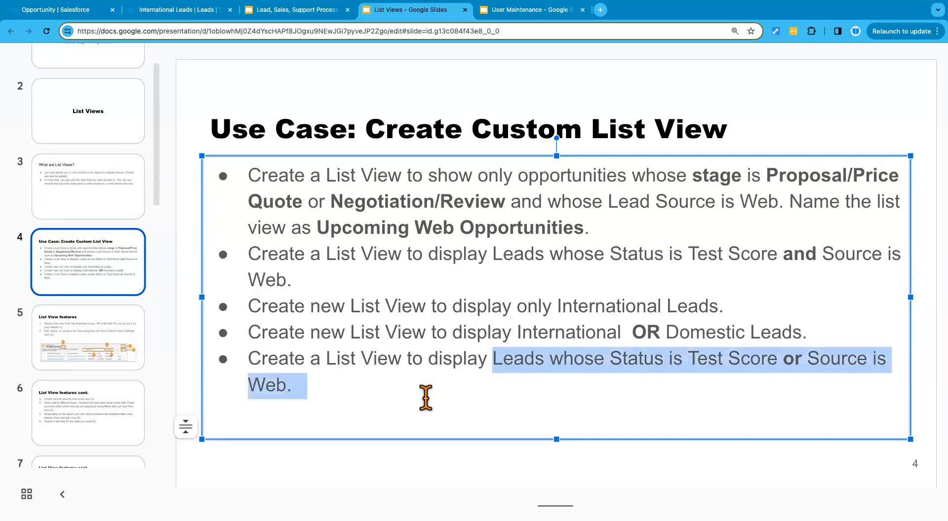
pyautogui.click(440, 456)
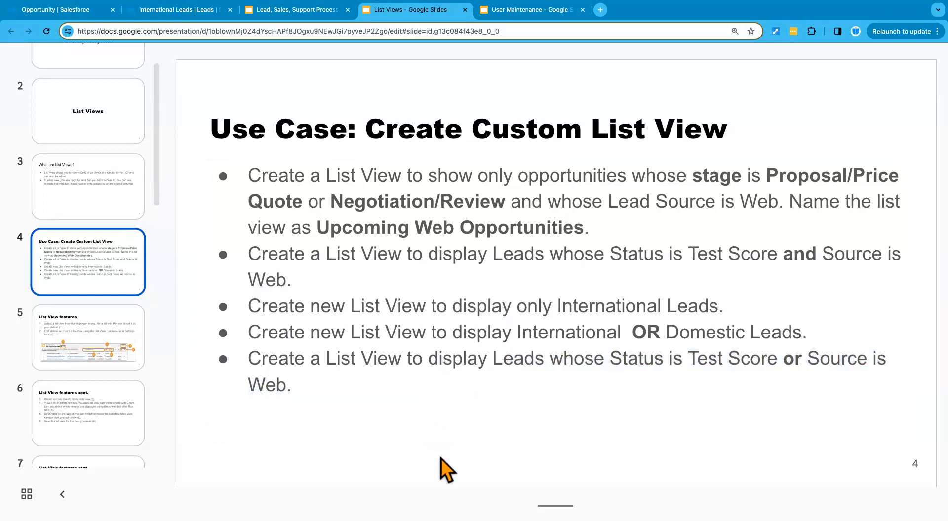
# Step: Switch back to the Salesforce Leads page and start a new list view named "Leads whose Status is Test Score or Sour"
pyautogui.click(195, 14)
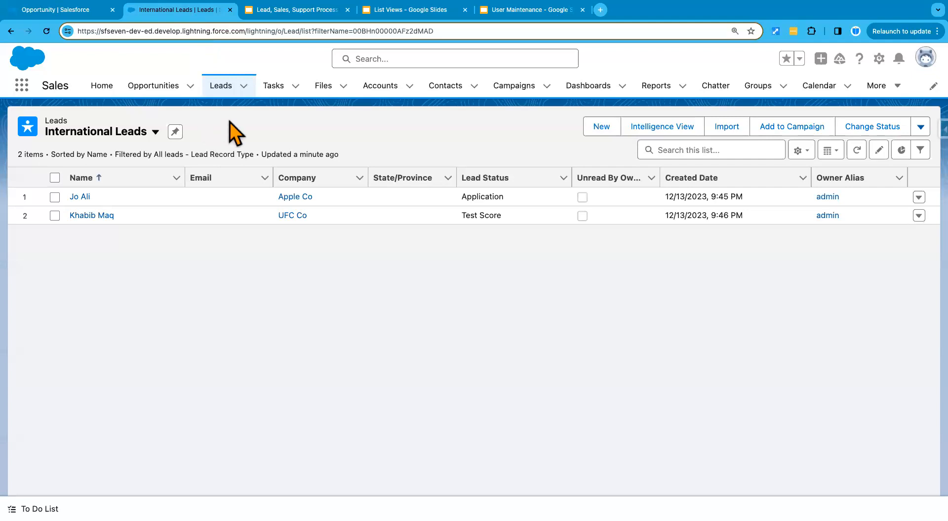
pyautogui.click(226, 94)
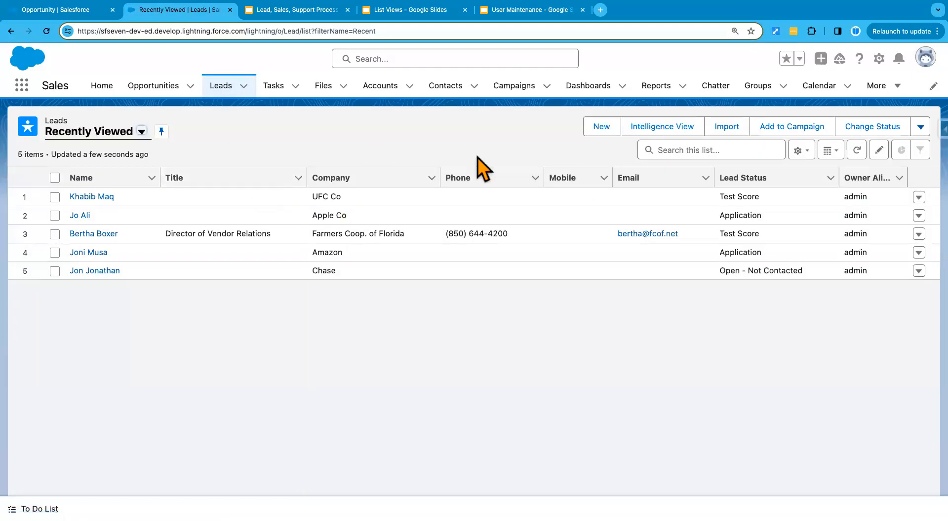
pyautogui.click(800, 151)
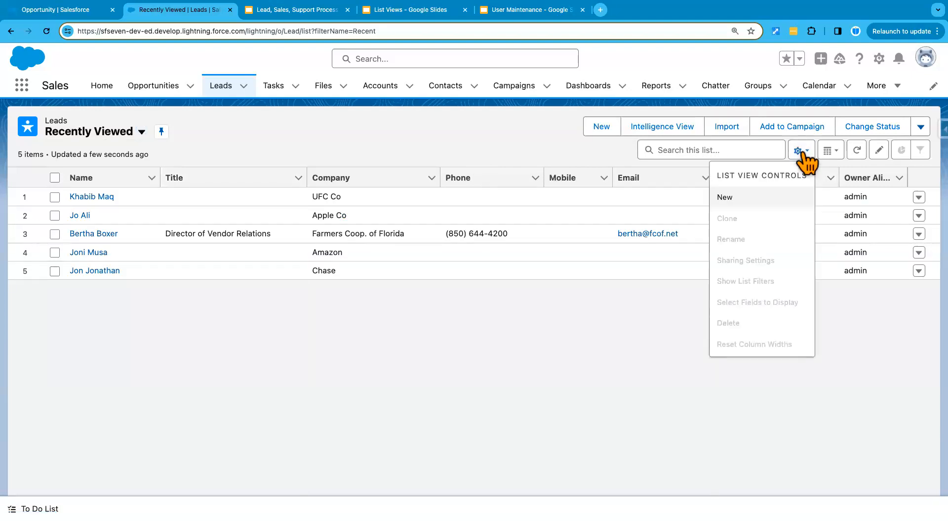
pyautogui.click(738, 199)
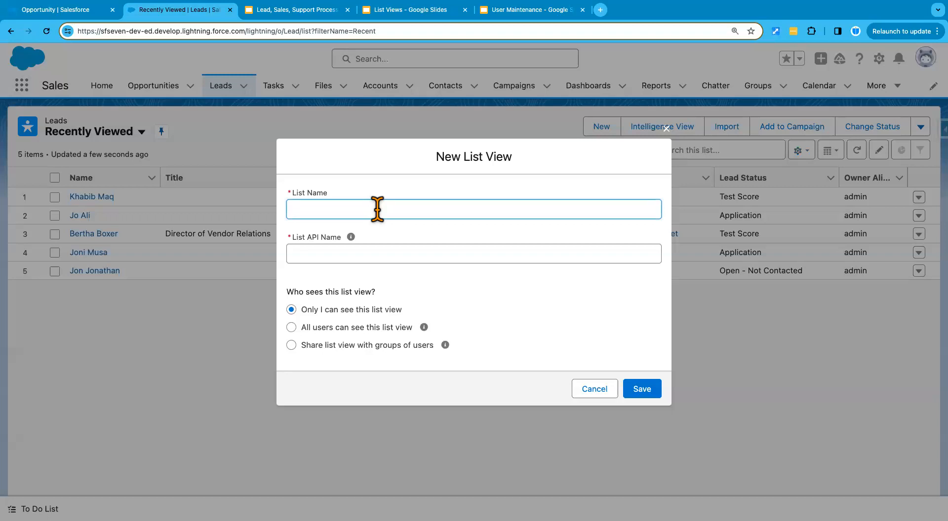
pyautogui.write('Leads whose Status is Test Score or Sour')
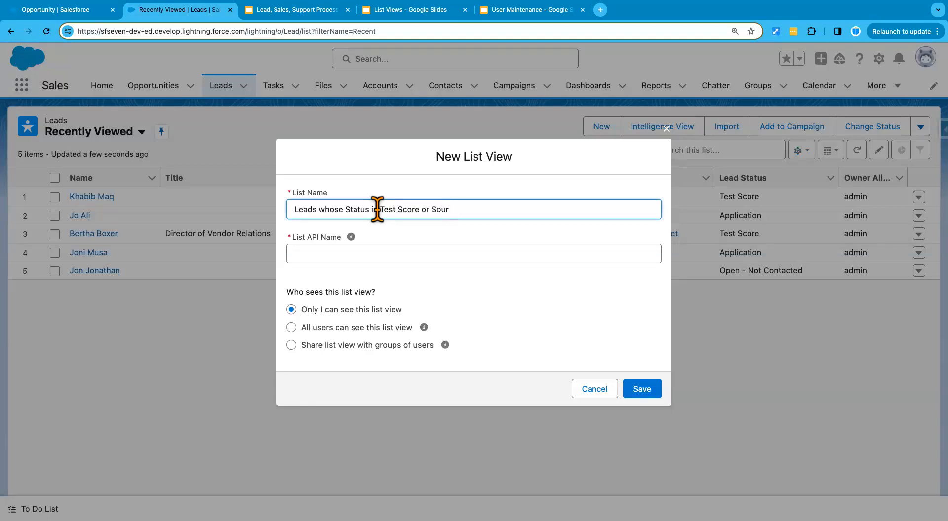
pyautogui.moveTo(461, 209); pyautogui.dragTo(291, 209)
pyautogui.click(393, 227)
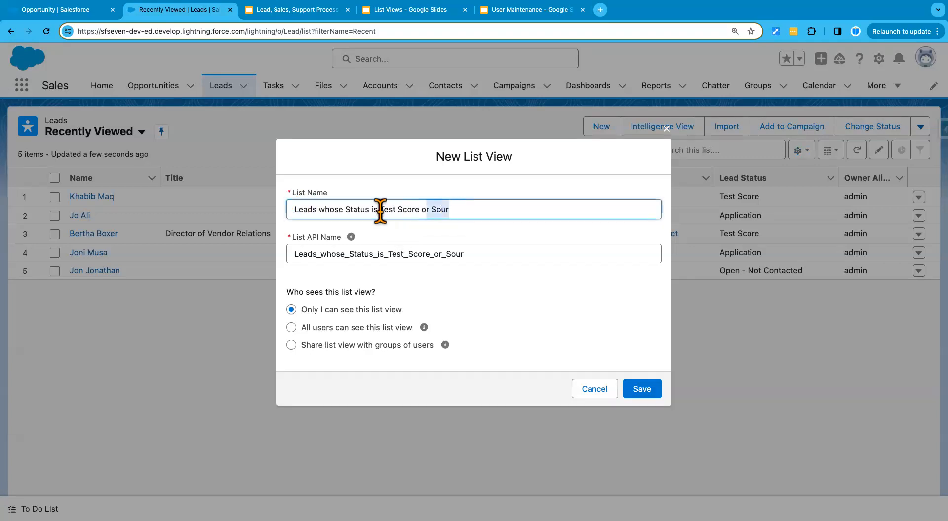
pyautogui.click(287, 217)
pyautogui.click(451, 210)
pyautogui.moveTo(459, 210); pyautogui.dragTo(291, 211)
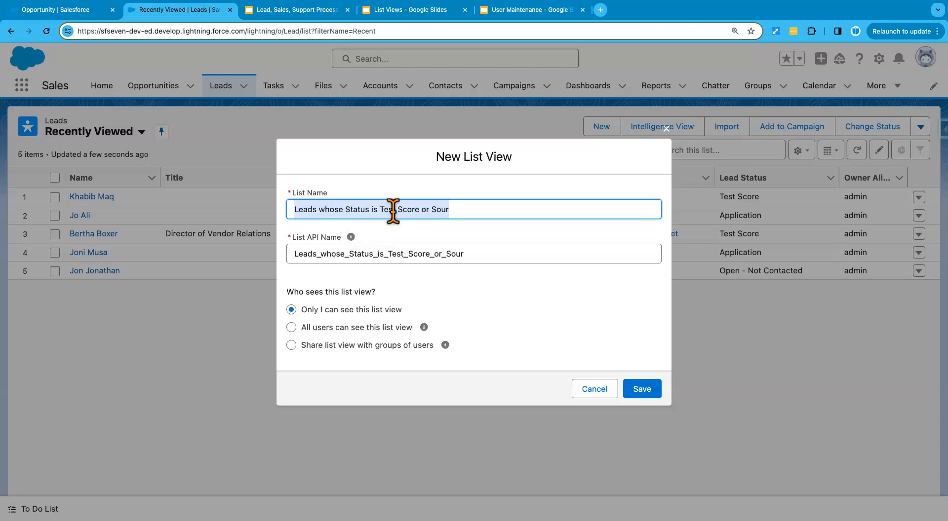
pyautogui.click(428, 210)
# Step: Reword the new list view's name to "Leads Status Test Score or Source Web"
pyautogui.doubleClick(332, 209)
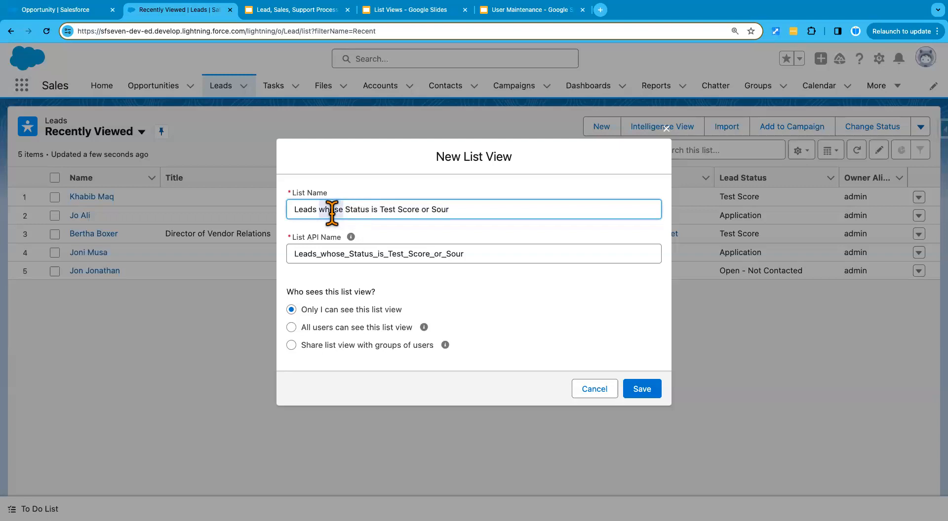
pyautogui.press('BackSpace')
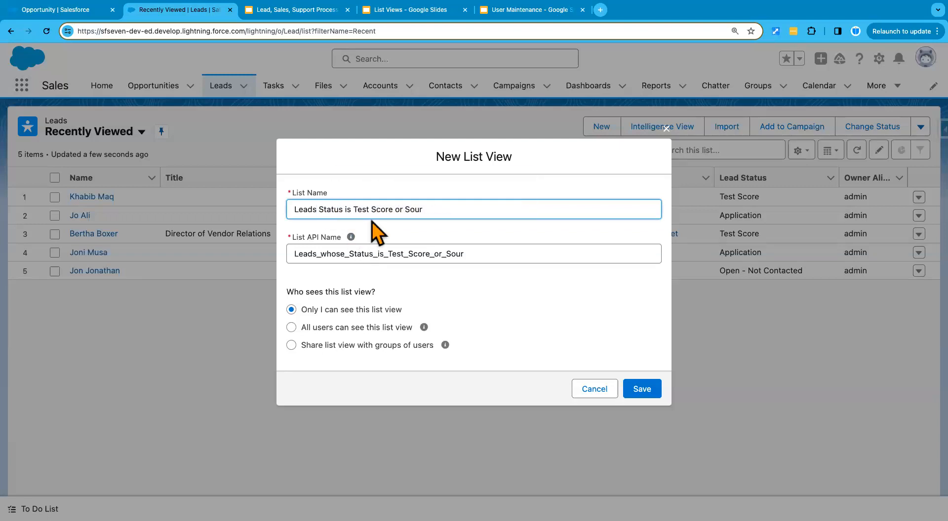
pyautogui.click(352, 210)
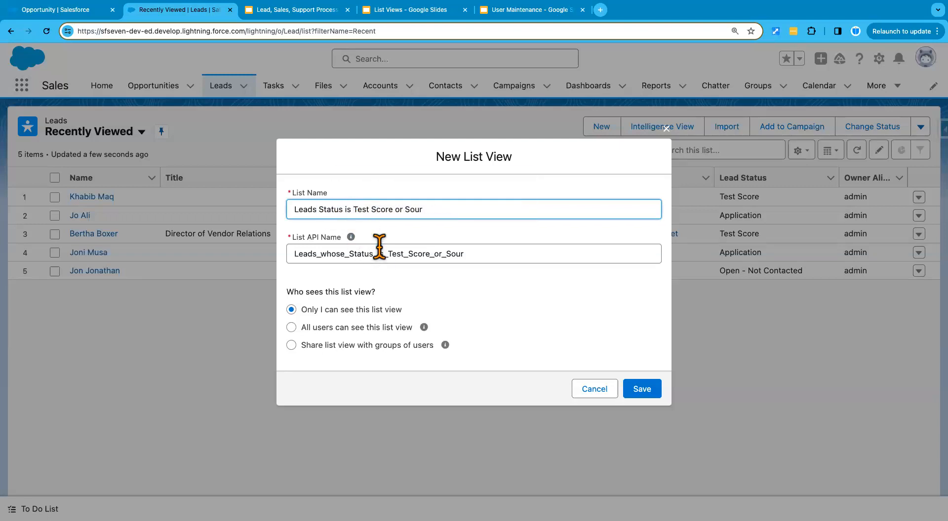
pyautogui.press('BackSpace')
pyautogui.press('BackSpace')
pyautogui.press('BackSpace')
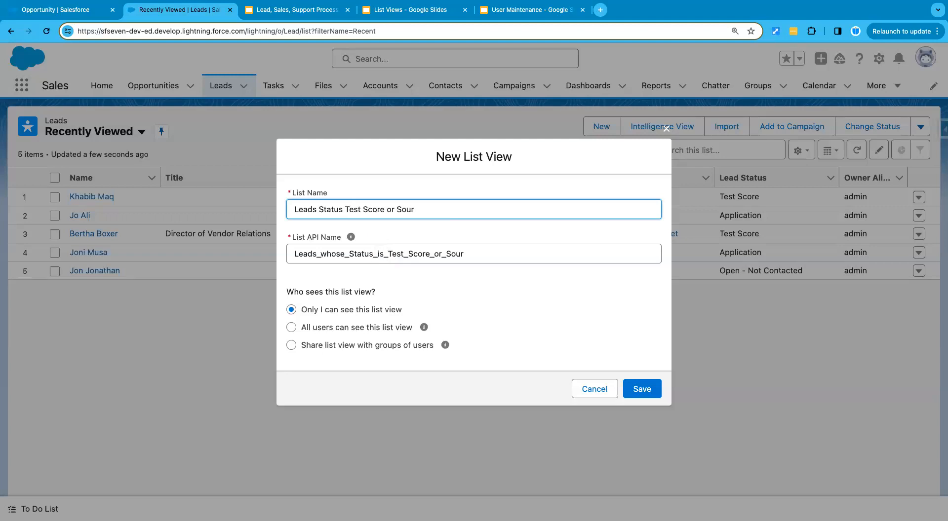
pyautogui.click(414, 203)
pyautogui.write('ce Web')
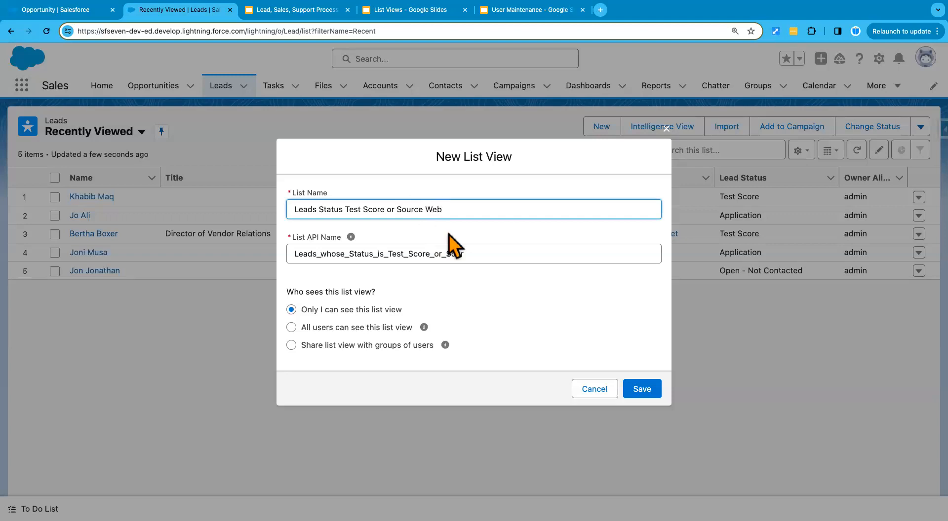
# Step: Clear the outdated API name so it regenerates as Leads_Status_Test_Score_or_Source_Web, and save the new list view
pyautogui.doubleClick(470, 254)
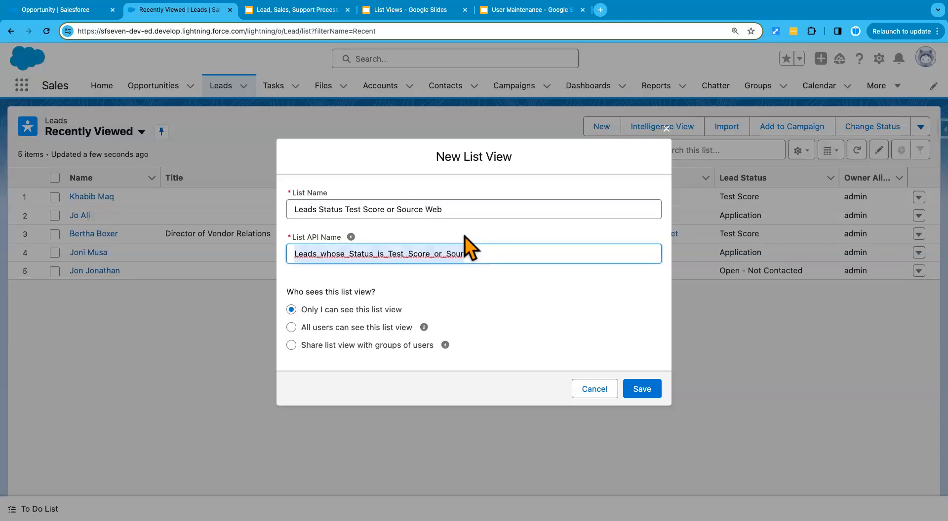
pyautogui.press('BackSpace')
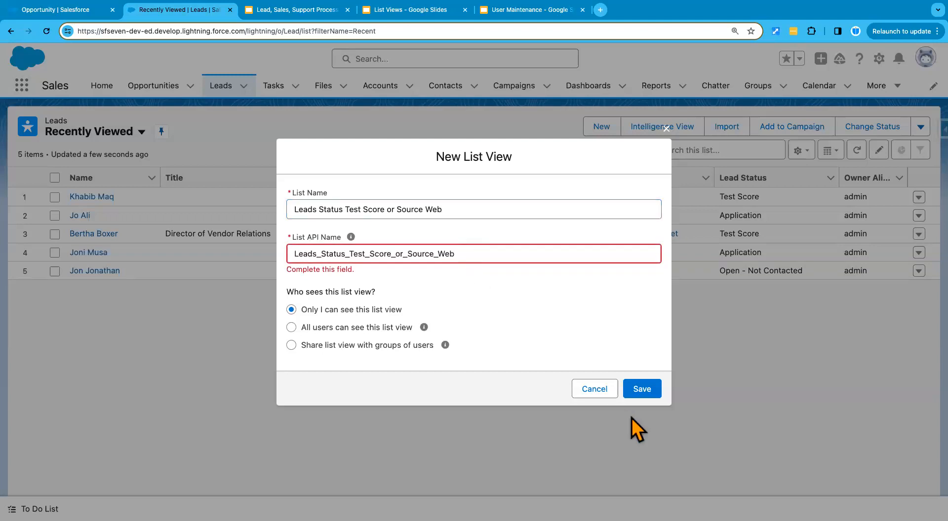
pyautogui.click(645, 389)
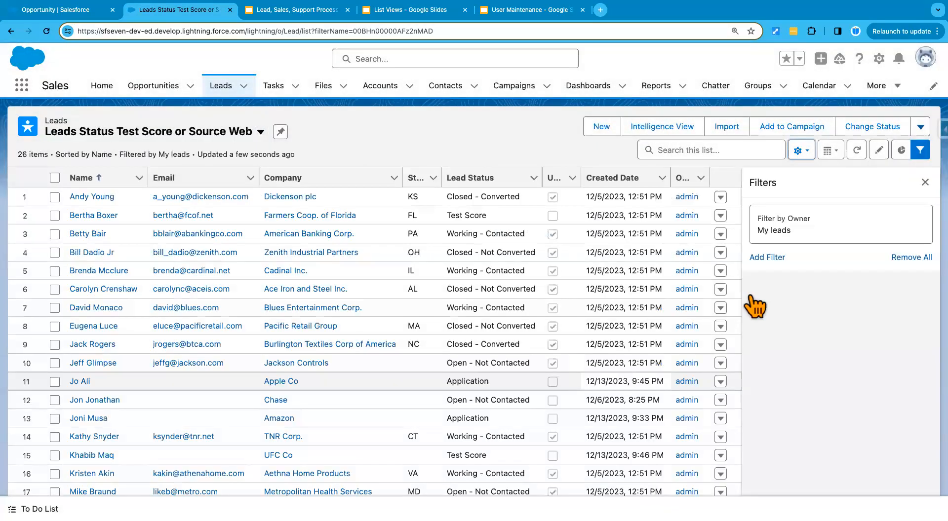
# Step: Set the list view's owner filter to All leads
pyautogui.click(758, 227)
pyautogui.click(511, 162)
pyautogui.click(694, 301)
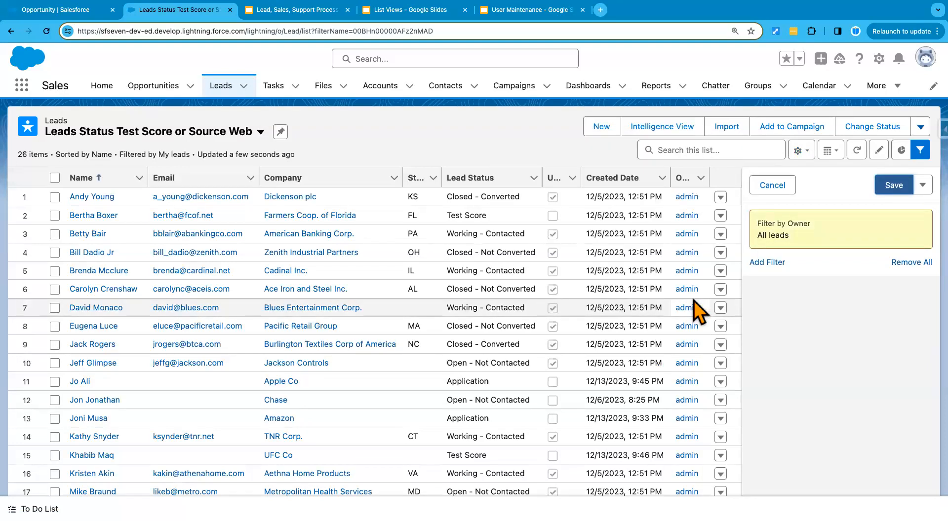
# Step: Add a filter for Lead Status equals Test Score to the list view
pyautogui.click(766, 262)
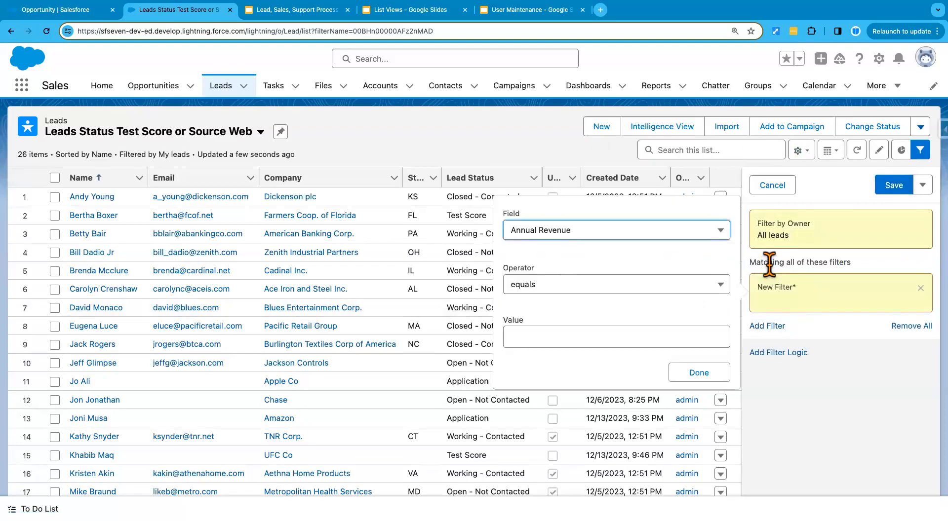
pyautogui.click(626, 235)
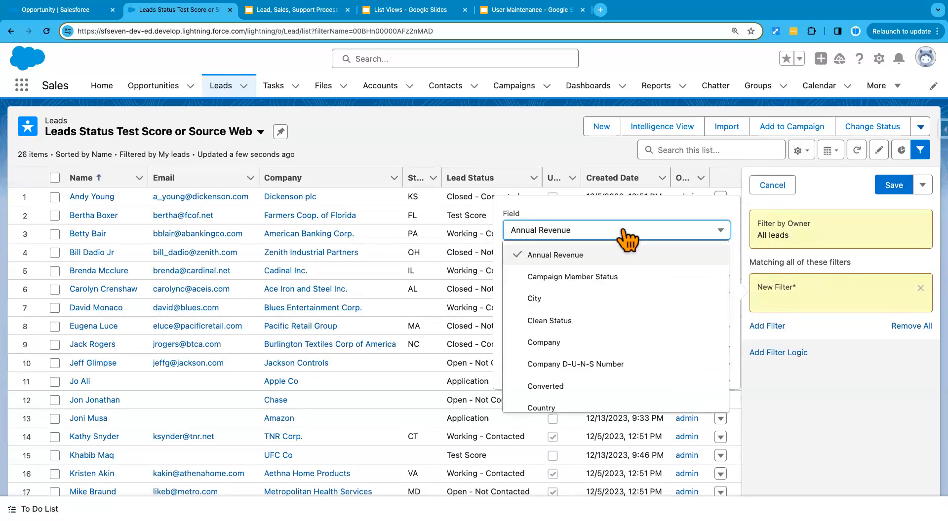
pyautogui.scroll(-3, 568, 335)
pyautogui.scroll(-5, 570, 340)
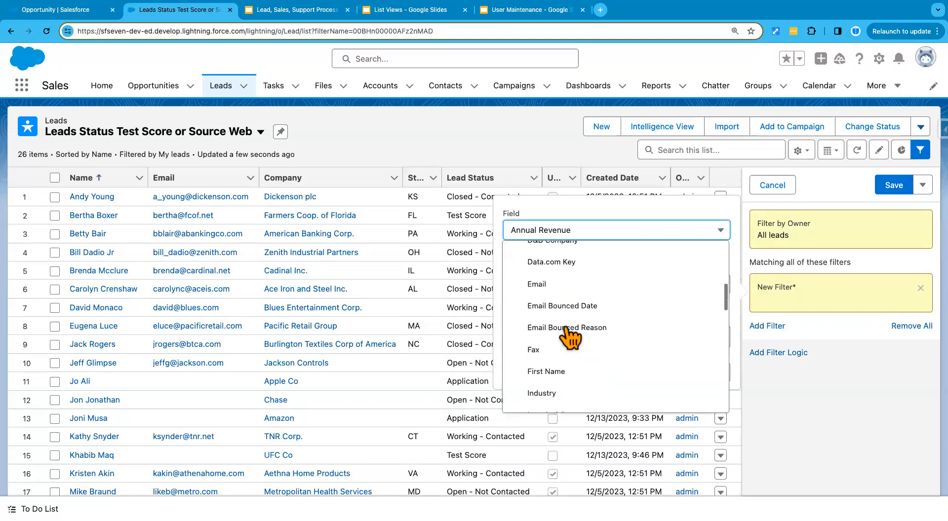
pyautogui.scroll(-3, 573, 380)
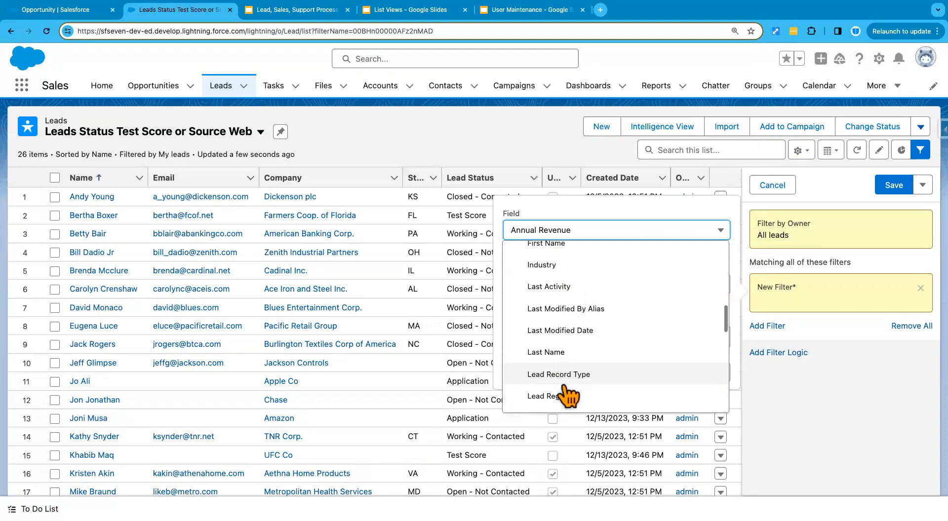
pyautogui.click(571, 387)
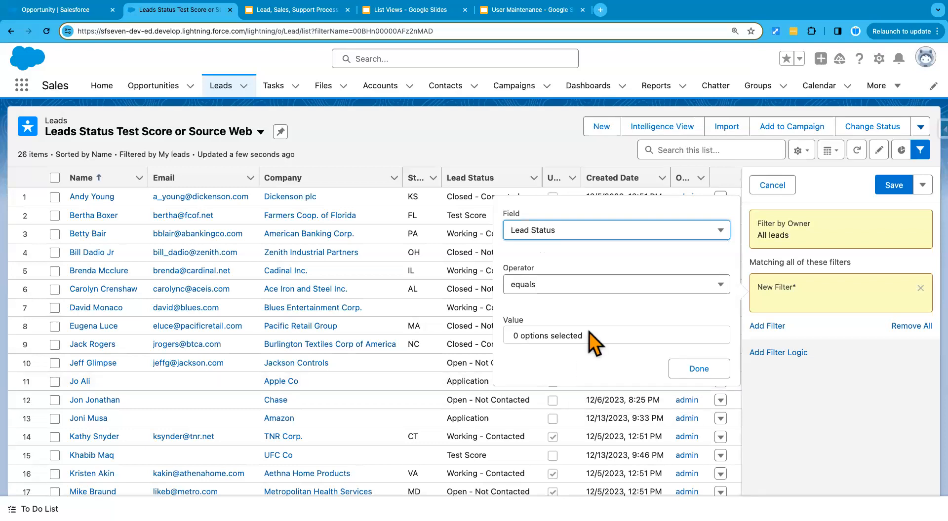
pyautogui.click(586, 288)
pyautogui.click(601, 300)
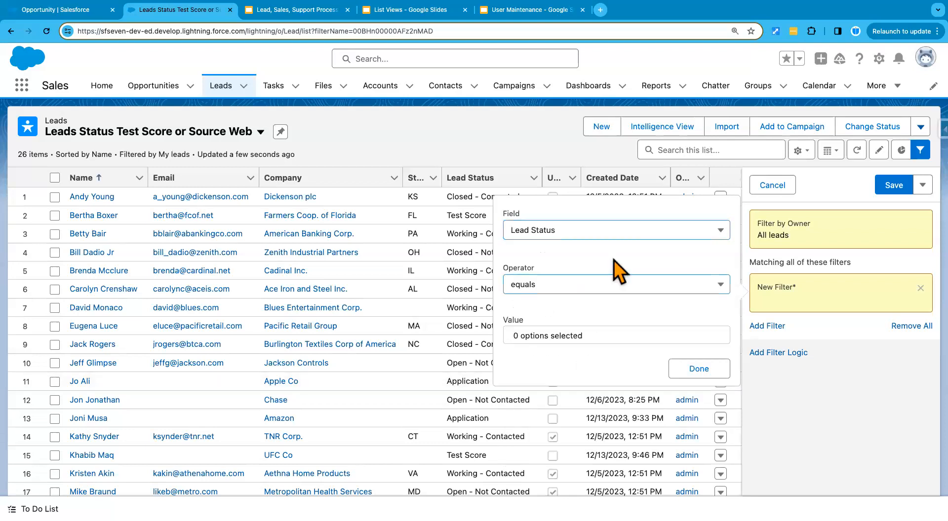
pyautogui.click(590, 342)
pyautogui.click(587, 236)
pyautogui.click(689, 328)
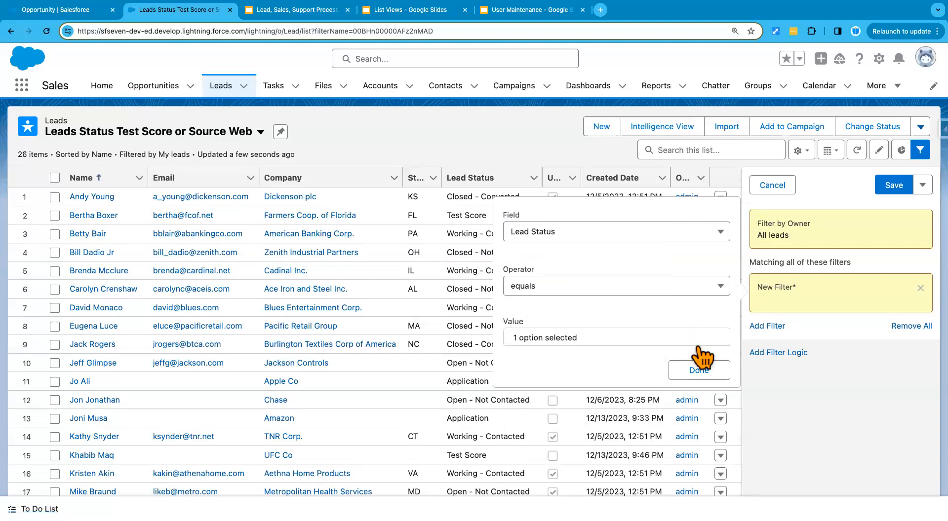
pyautogui.click(711, 371)
# Step: Add a second filter for Lead Source equals Web and turn on filter logic for the two filters
pyautogui.click(767, 325)
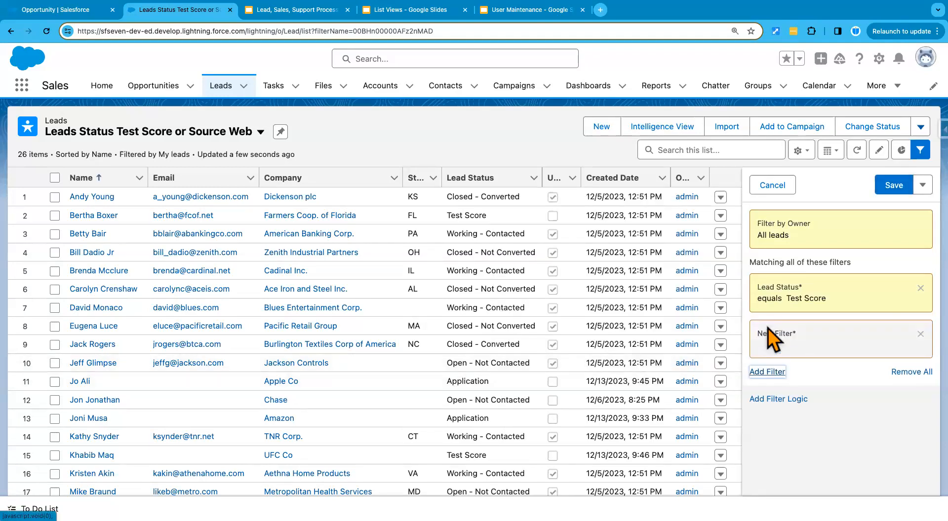
pyautogui.click(608, 278)
pyautogui.scroll(-5, 614, 349)
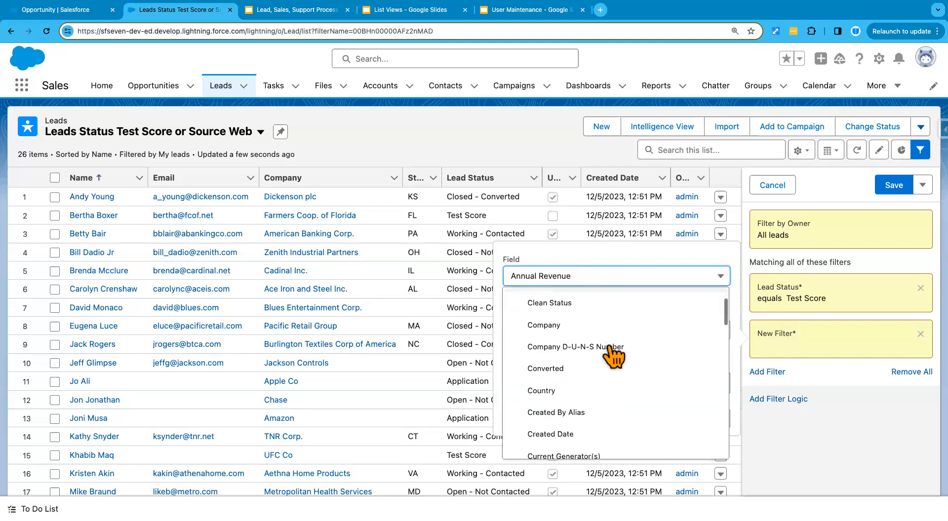
pyautogui.scroll(-5, 613, 356)
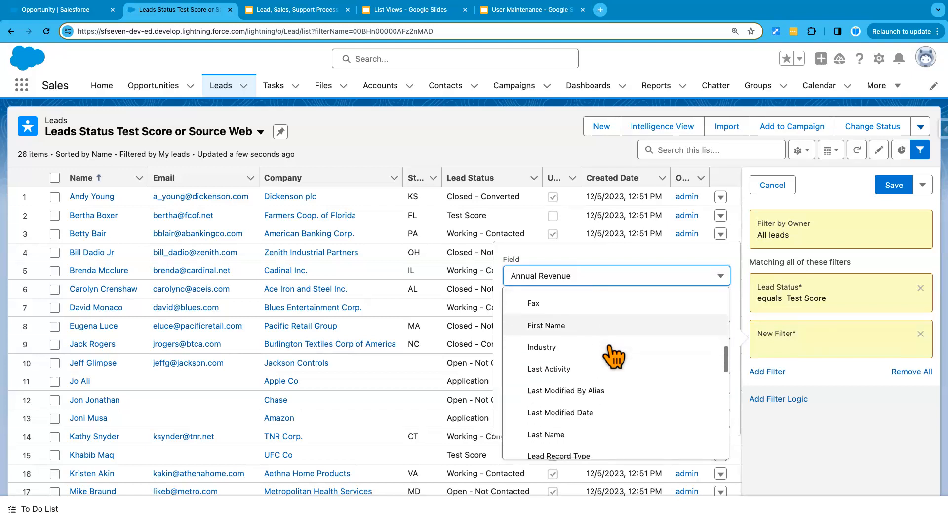
pyautogui.scroll(-1, 613, 356)
pyautogui.click(588, 387)
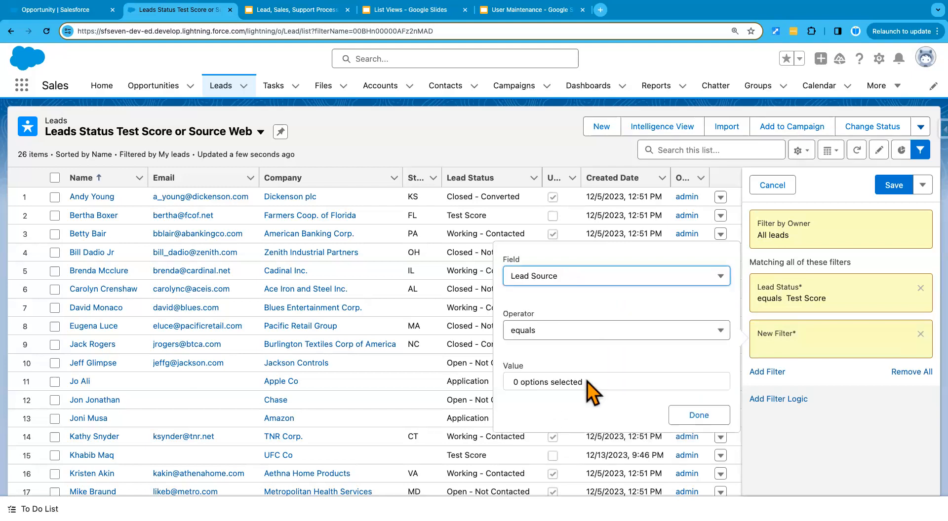
pyautogui.click(586, 384)
pyautogui.click(560, 333)
pyautogui.click(694, 378)
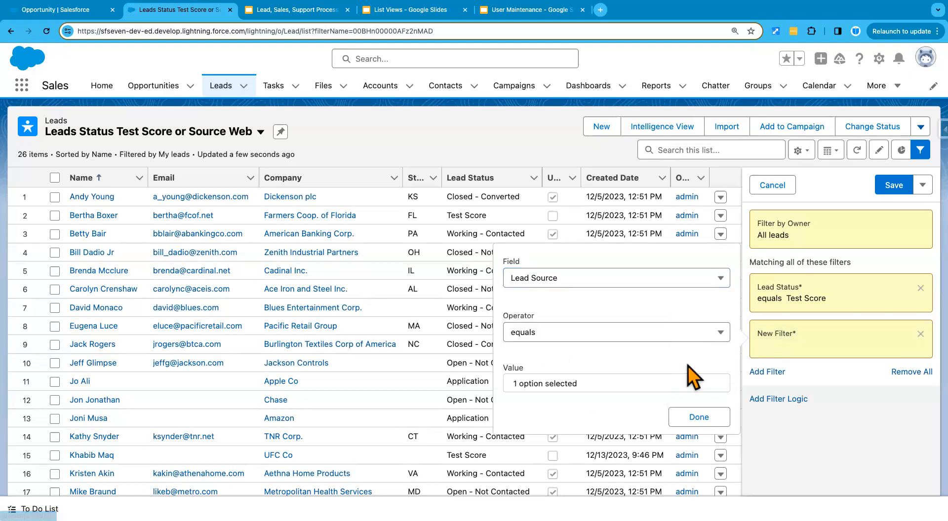
pyautogui.click(703, 418)
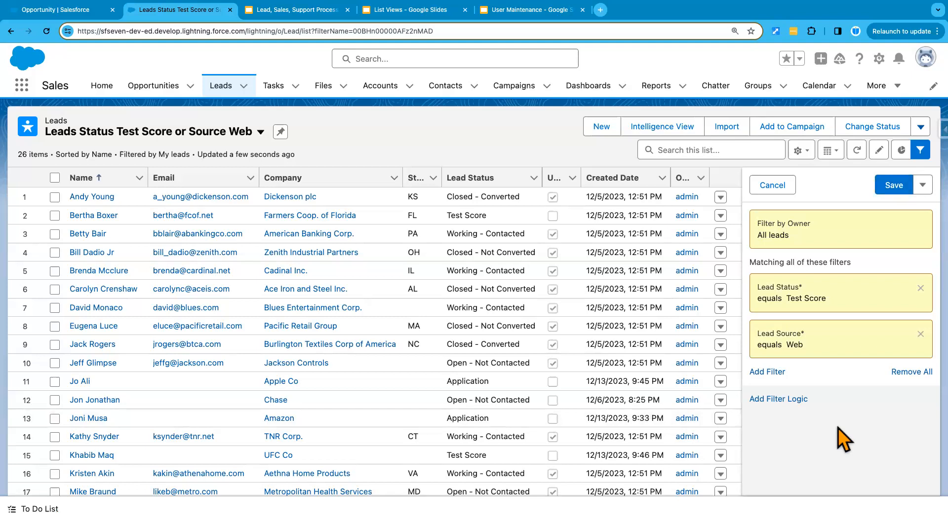
pyautogui.click(779, 400)
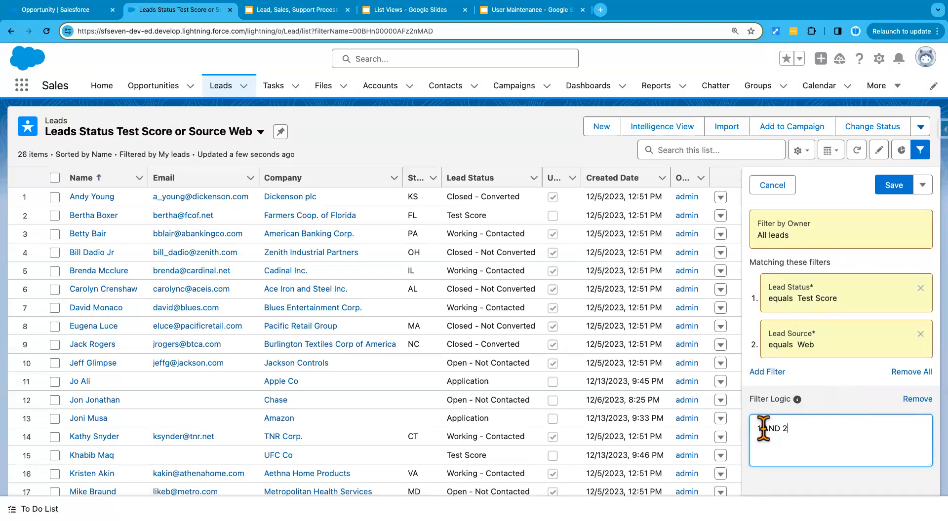
pyautogui.moveTo(795, 427); pyautogui.dragTo(754, 428)
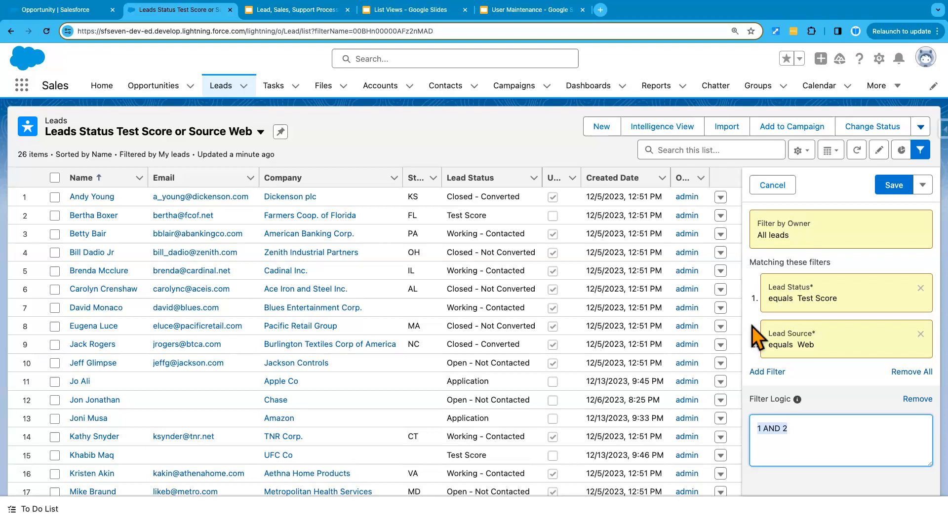
# Step: Switch to the List Views presentation and compare the "or" and "and" wording of the two Test Score bullets
pyautogui.click(399, 15)
pyautogui.doubleClick(792, 358)
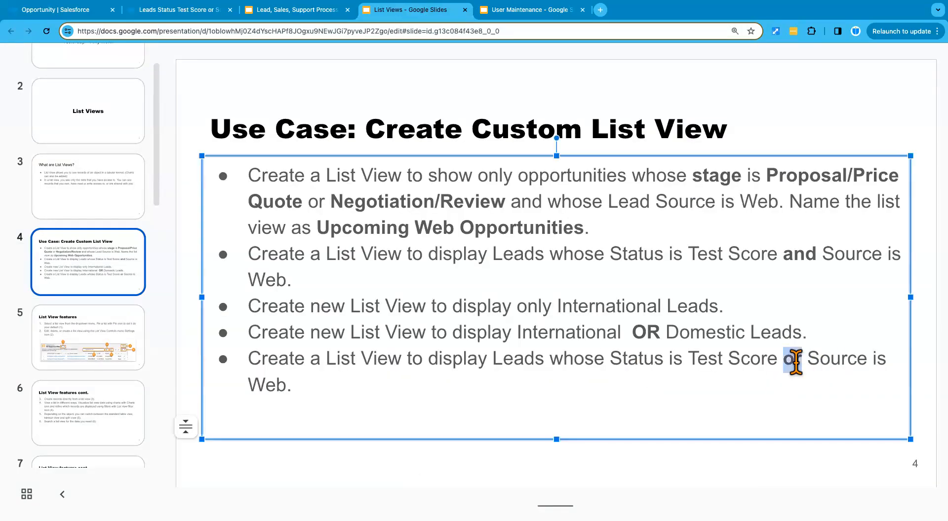
pyautogui.doubleClick(800, 254)
pyautogui.click(779, 483)
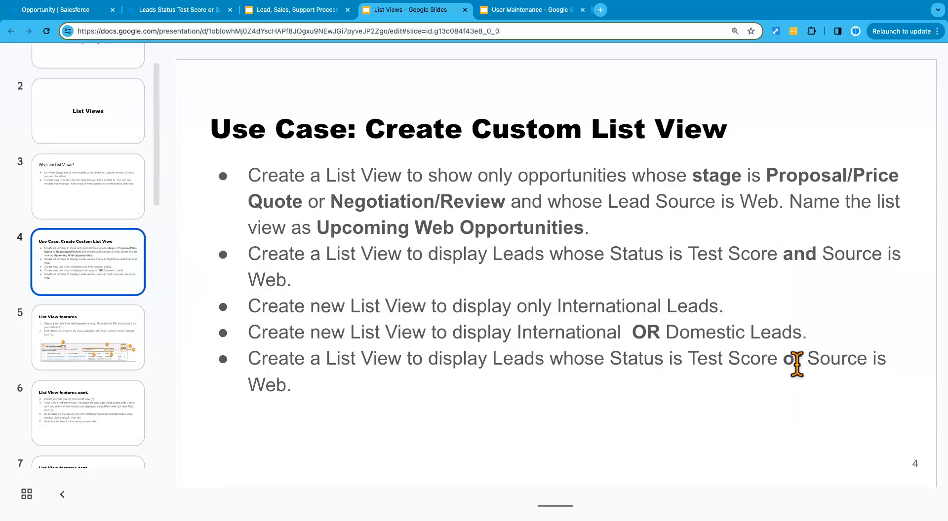
# Step: Switch back to the Salesforce list view and change its filter logic to 1 OR 2
pyautogui.click(194, 12)
pyautogui.click(769, 428)
pyautogui.write('O')
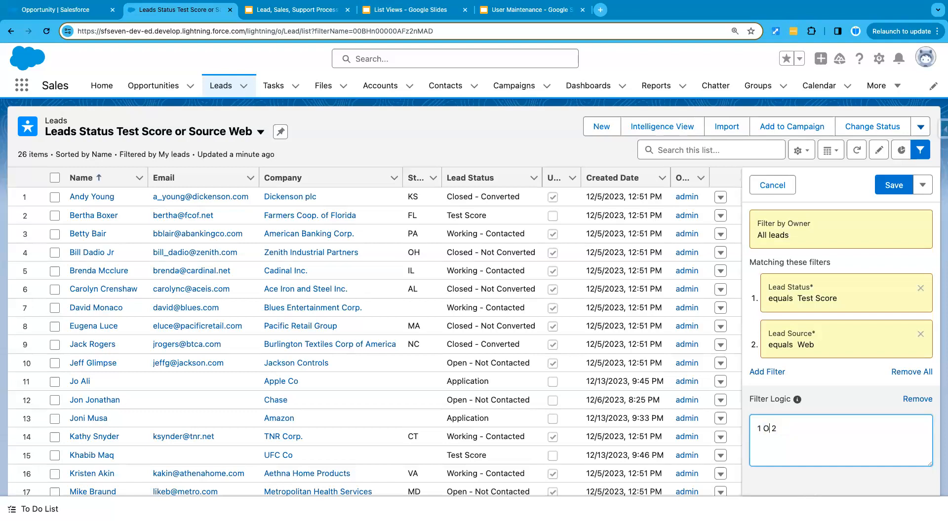
pyautogui.write('R')
pyautogui.click(838, 385)
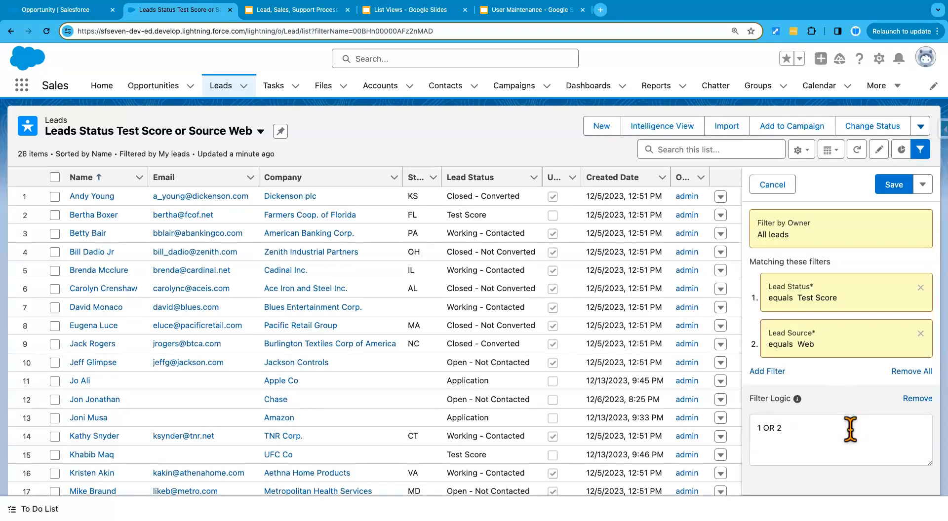
# Step: Save the list view's filters and filter logic and close the filter settings
pyautogui.click(894, 186)
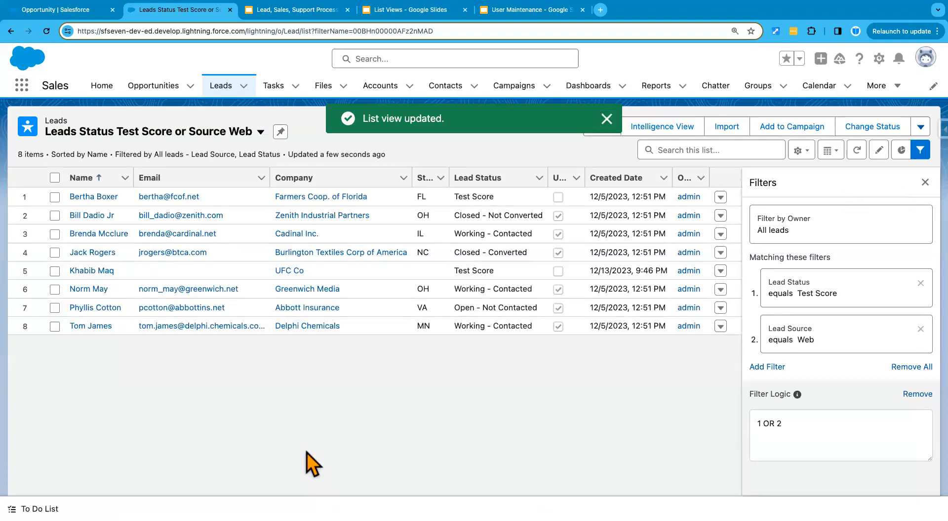
pyautogui.click(924, 183)
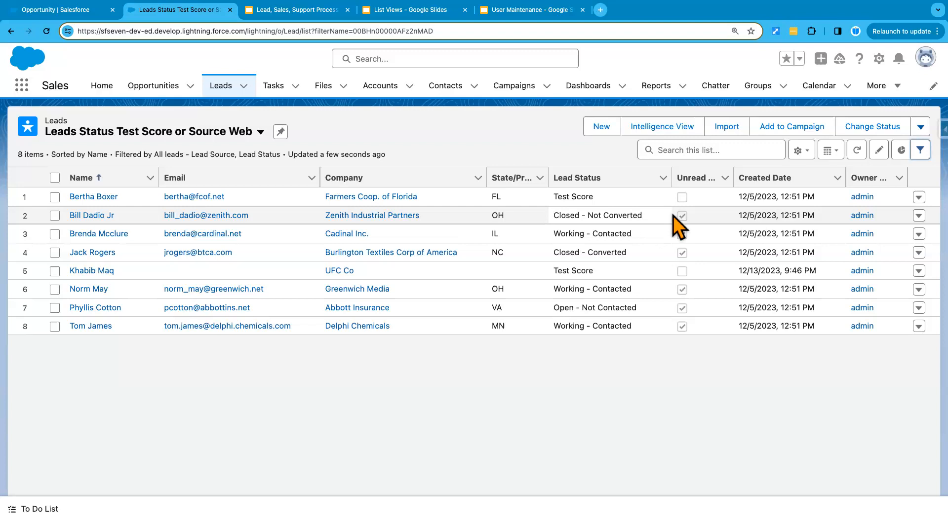
# Step: Add Lead Source to the visible fields of the Leads Status Test Score or Source Web list view
pyautogui.click(800, 150)
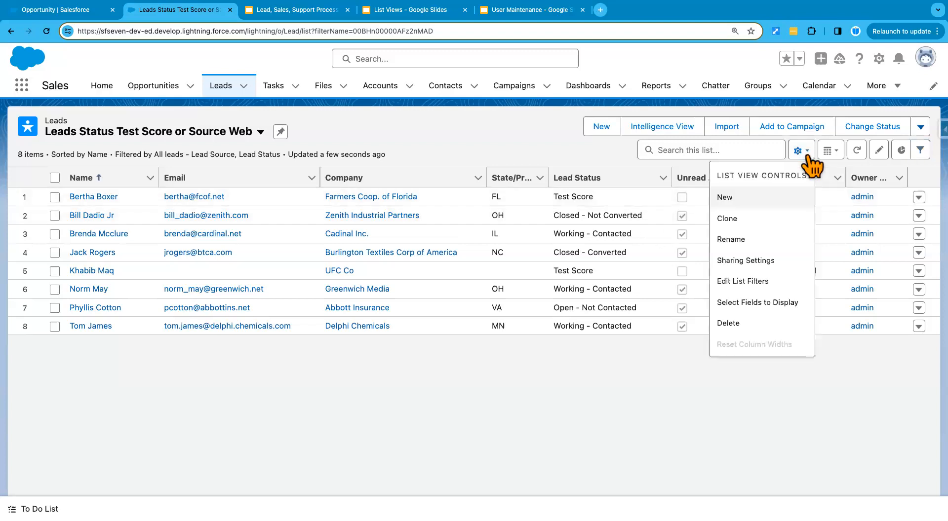
pyautogui.click(779, 304)
pyautogui.scroll(-10, 412, 331)
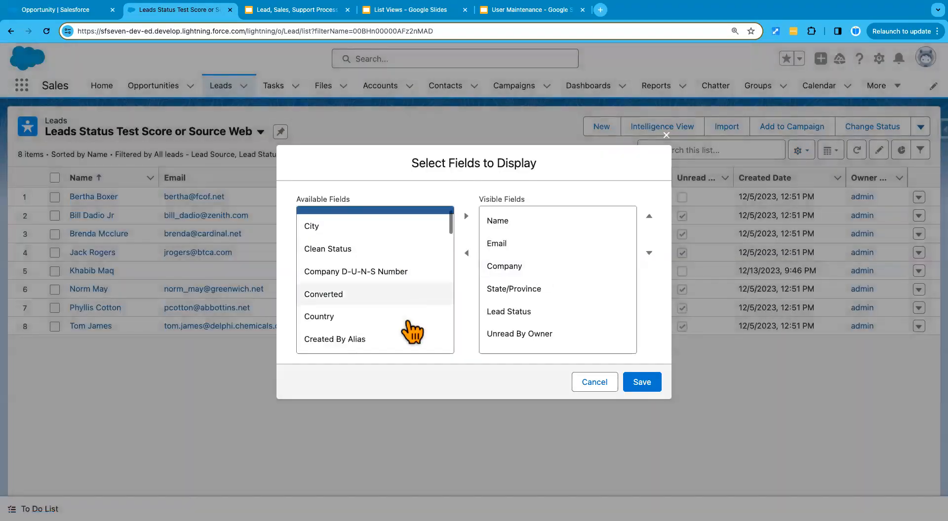
pyautogui.scroll(-5, 412, 332)
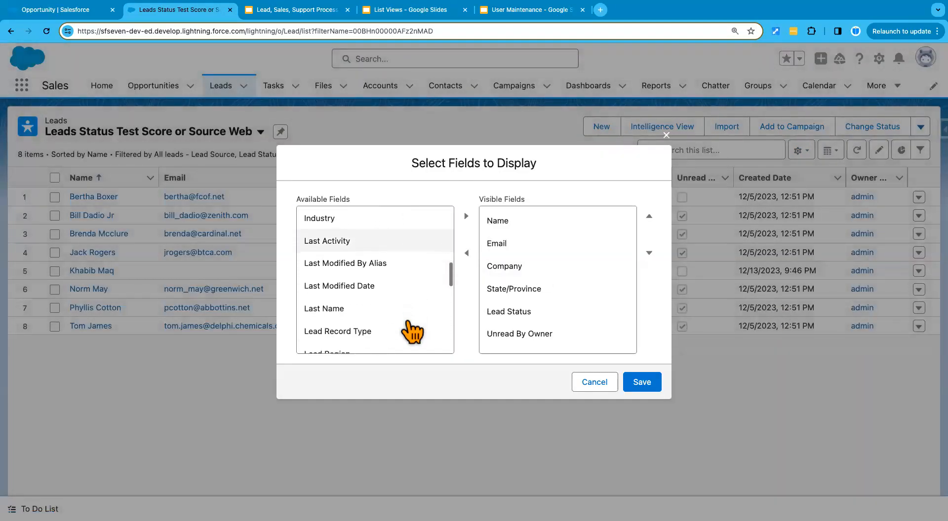
pyautogui.click(346, 289)
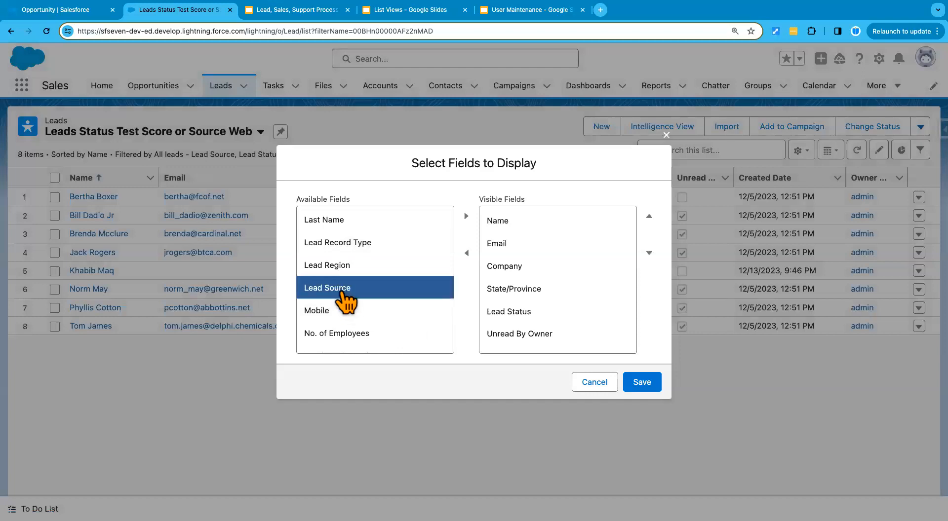
pyautogui.click(466, 216)
# Step: Save the visible fields with Lead Source placed between Company and State/Province, and widen the Lead Source column to show its full heading
pyautogui.scroll(-3, 576, 315)
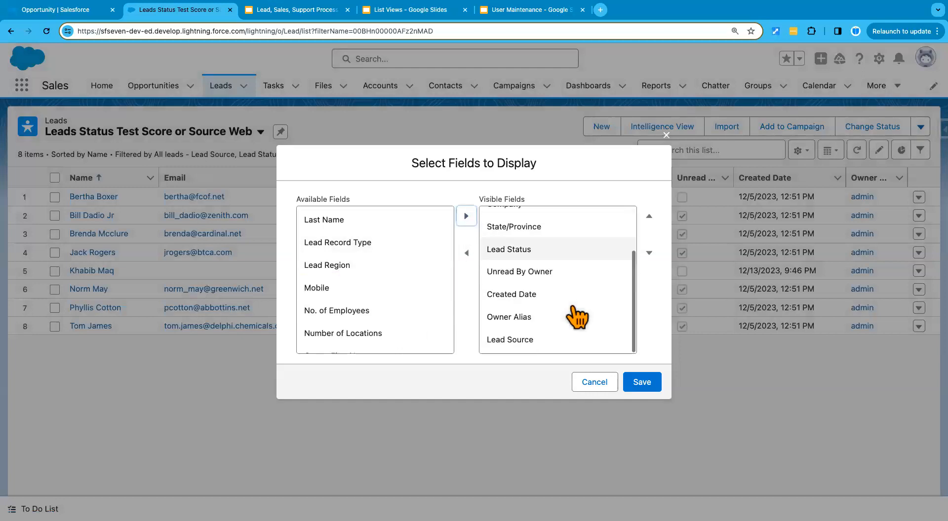
pyautogui.click(555, 340)
pyautogui.click(649, 216)
pyautogui.click(649, 216)
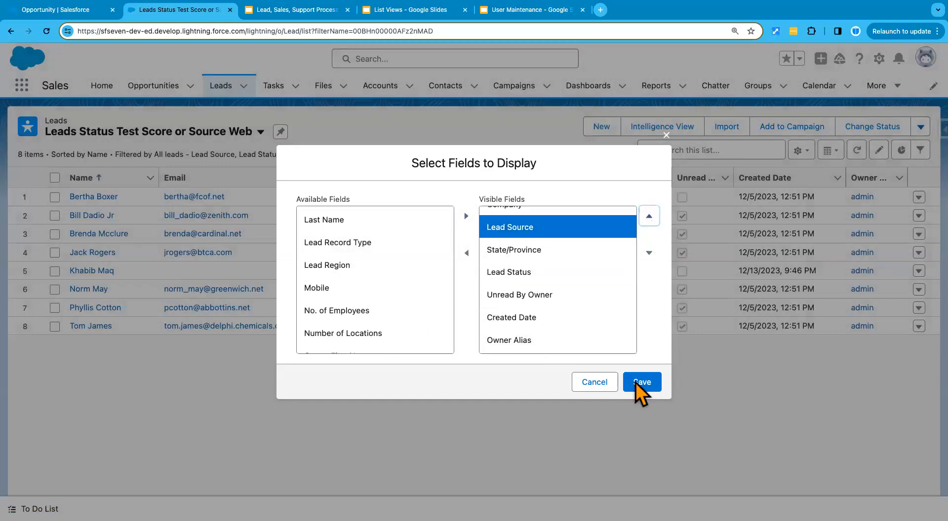
pyautogui.click(642, 382)
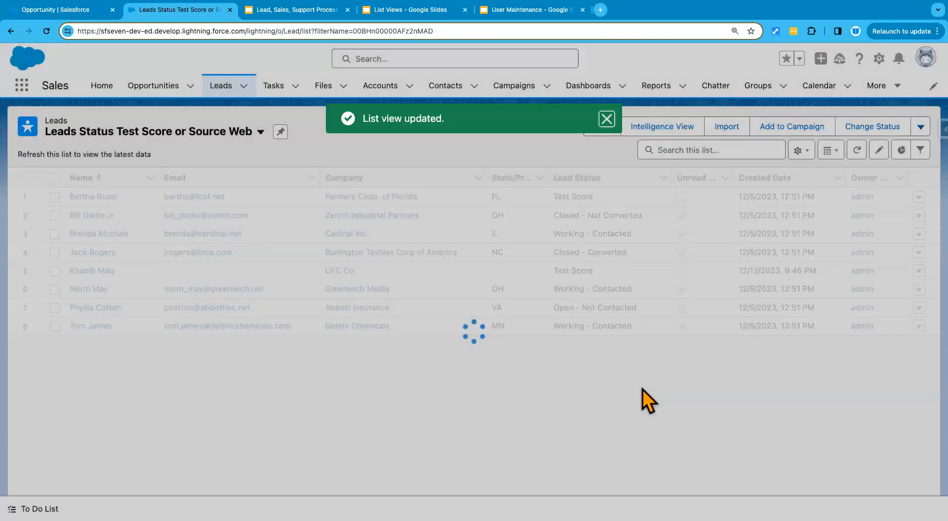
pyautogui.click(607, 119)
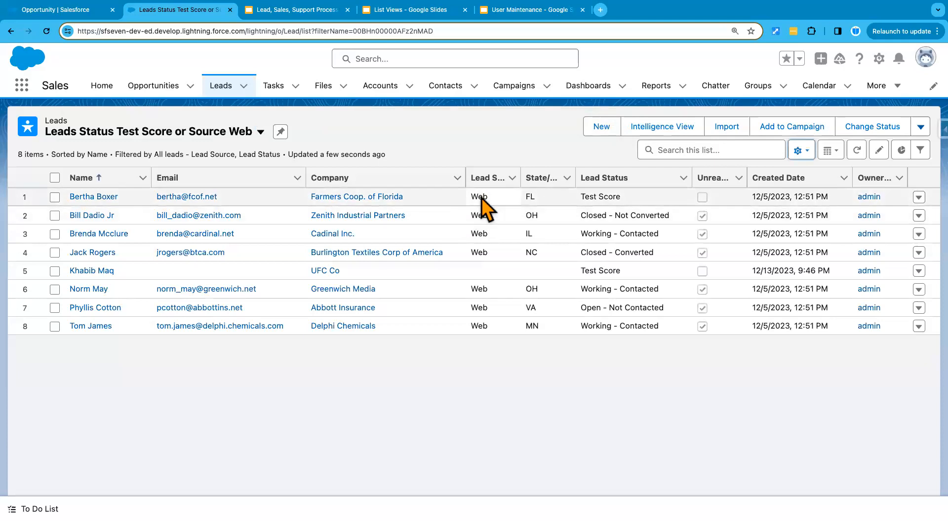
pyautogui.moveTo(522, 180); pyautogui.dragTo(541, 182)
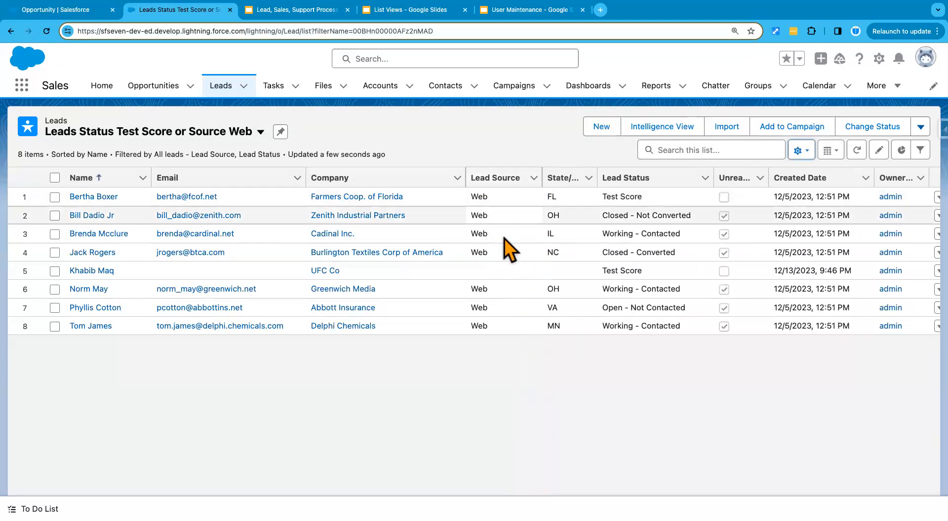